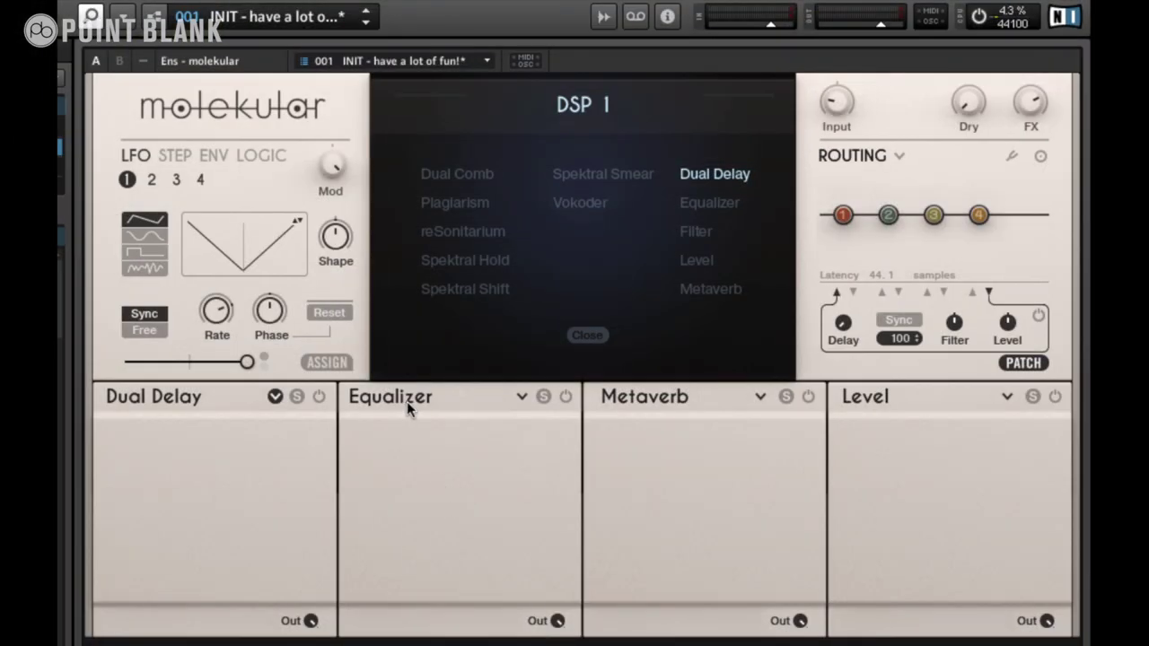
# - Pick Plagiarism from the DSP 1 list to replace Dual Delay in slot 1
pyautogui.click(476, 207)
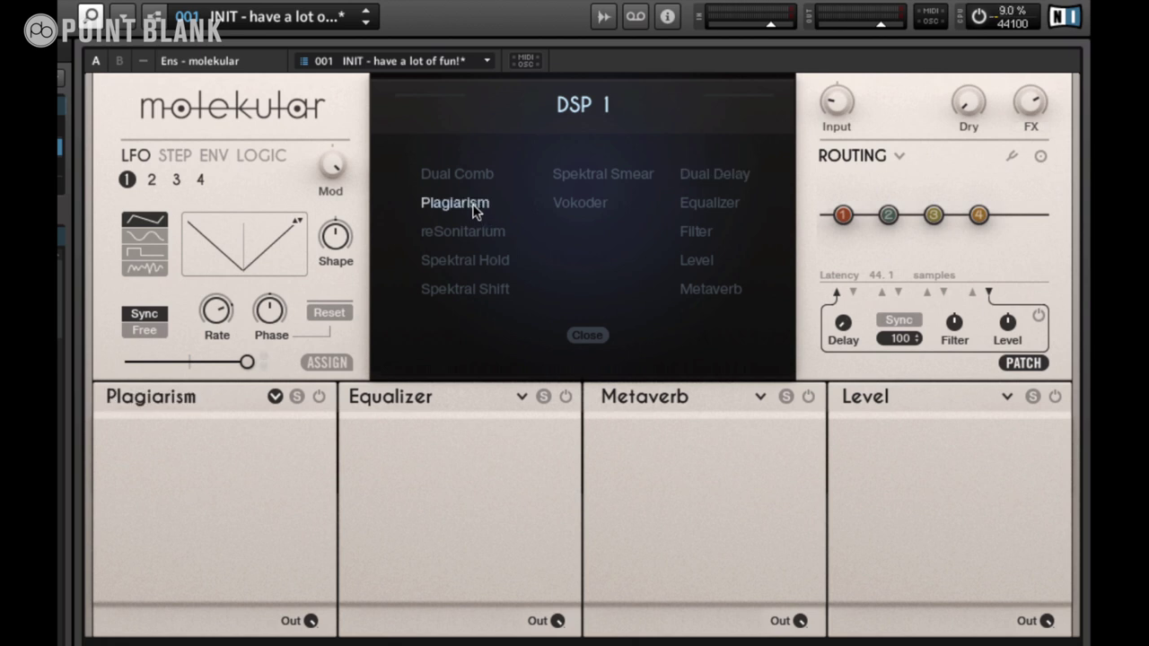
# - Switch on Plagiarism and set its modulation shape to Pulse
pyautogui.click(322, 398)
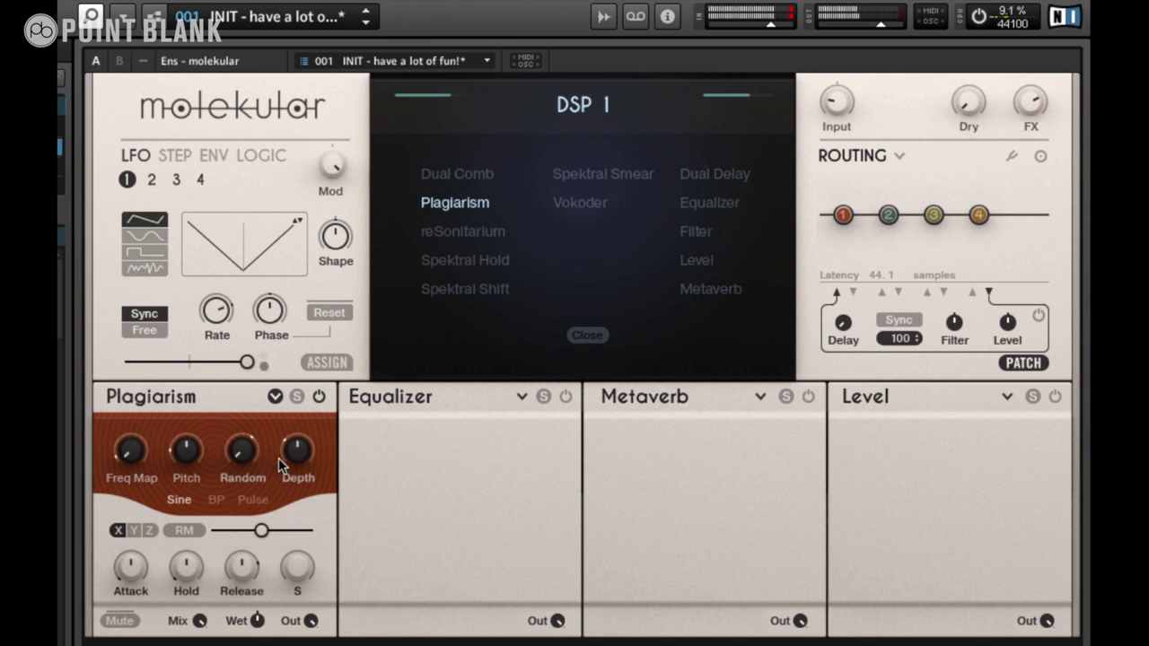
pyautogui.click(210, 500)
pyautogui.click(244, 500)
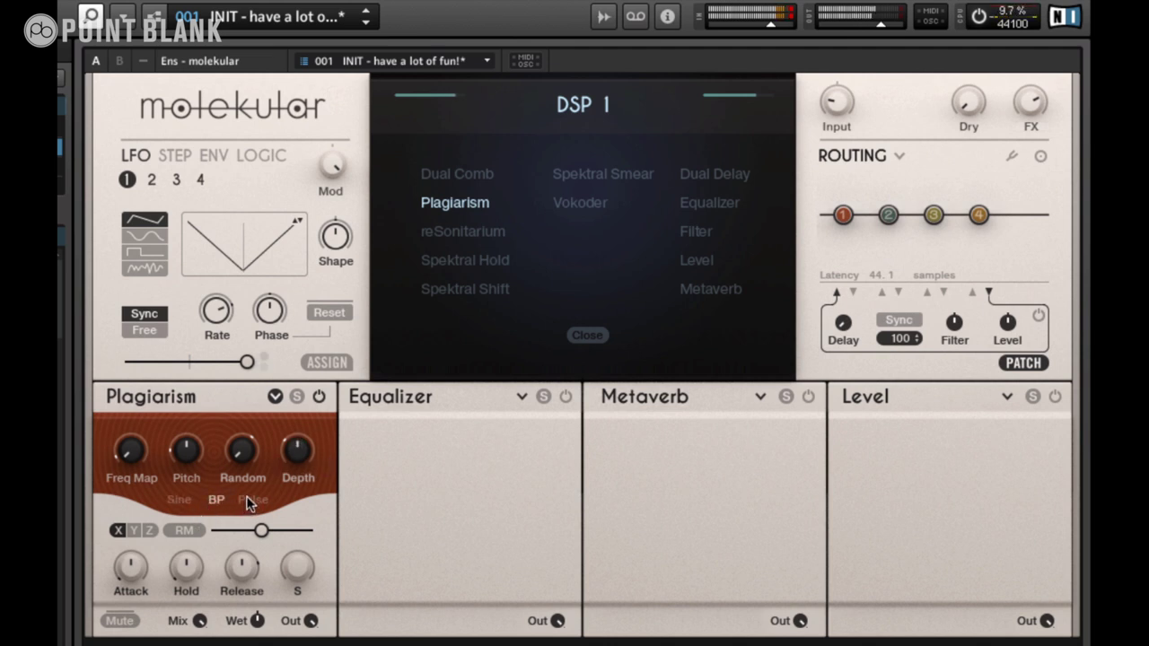
pyautogui.click(178, 499)
pyautogui.click(247, 499)
# - Lower the Plagiarism pitch to C 3 and raise the Freq Map amount
pyautogui.moveTo(193, 467)
pyautogui.moveTo(193, 467); pyautogui.dragTo(186, 509)
pyautogui.moveTo(127, 461); pyautogui.dragTo(165, 282)
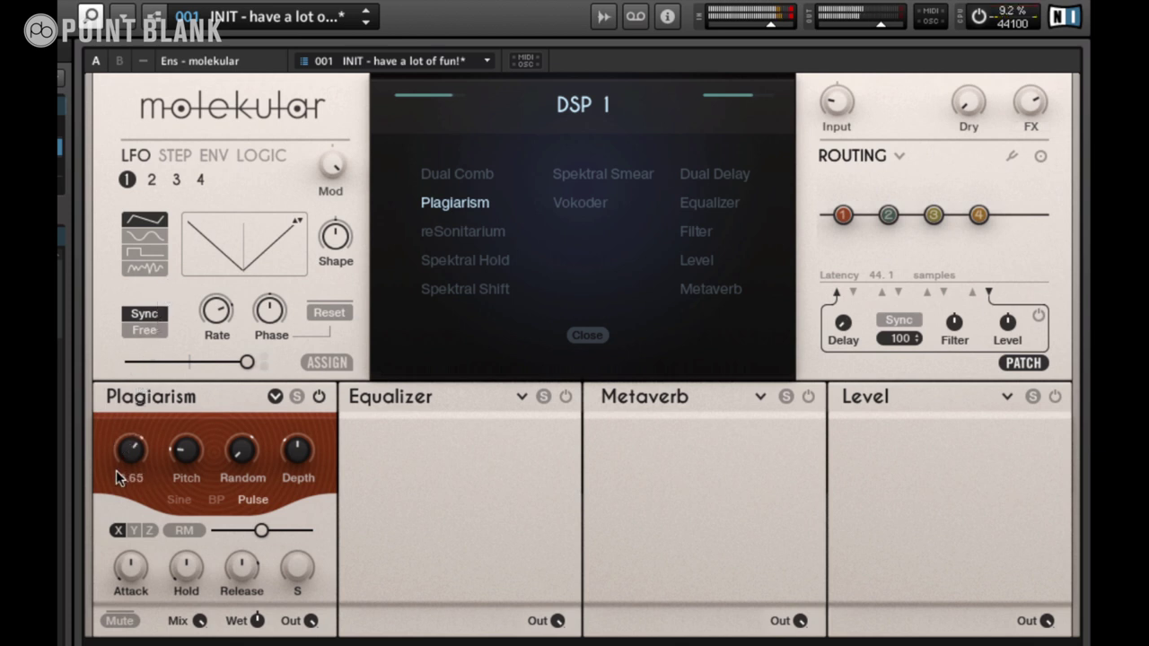
# - Nudge Freq Map up, increase Plagiarism Depth and shorten the Release time
pyautogui.scroll(1, 125, 447)
pyautogui.scroll(1, 130, 451)
pyautogui.moveTo(130, 451); pyautogui.dragTo(127, 501)
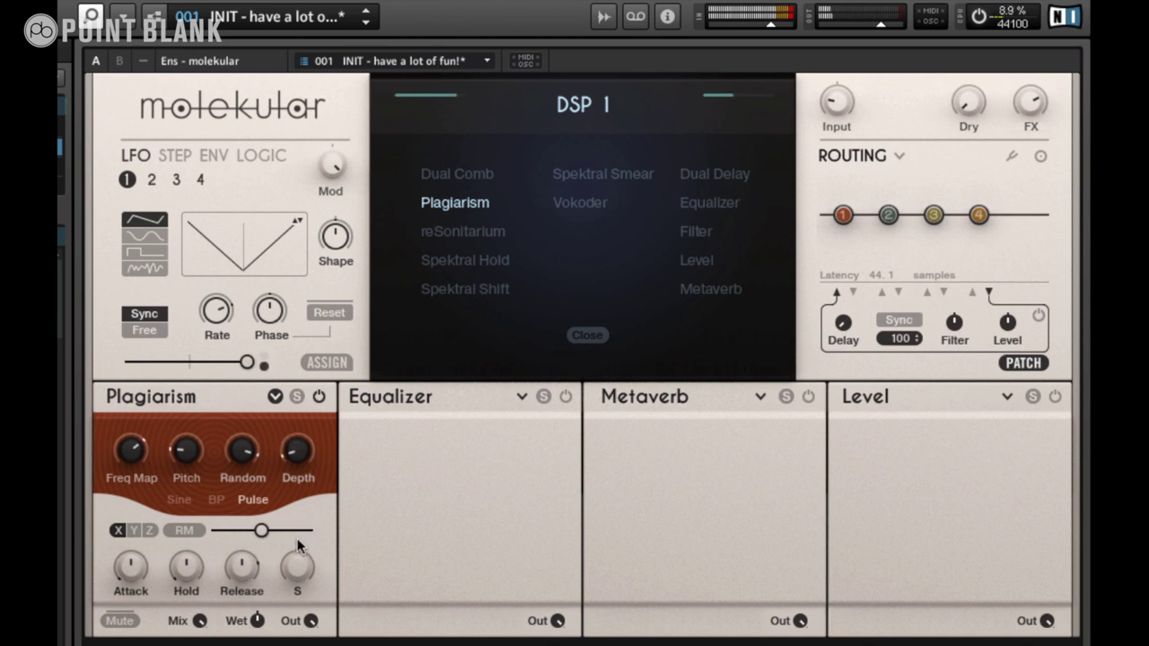
pyautogui.moveTo(303, 453); pyautogui.dragTo(294, 422)
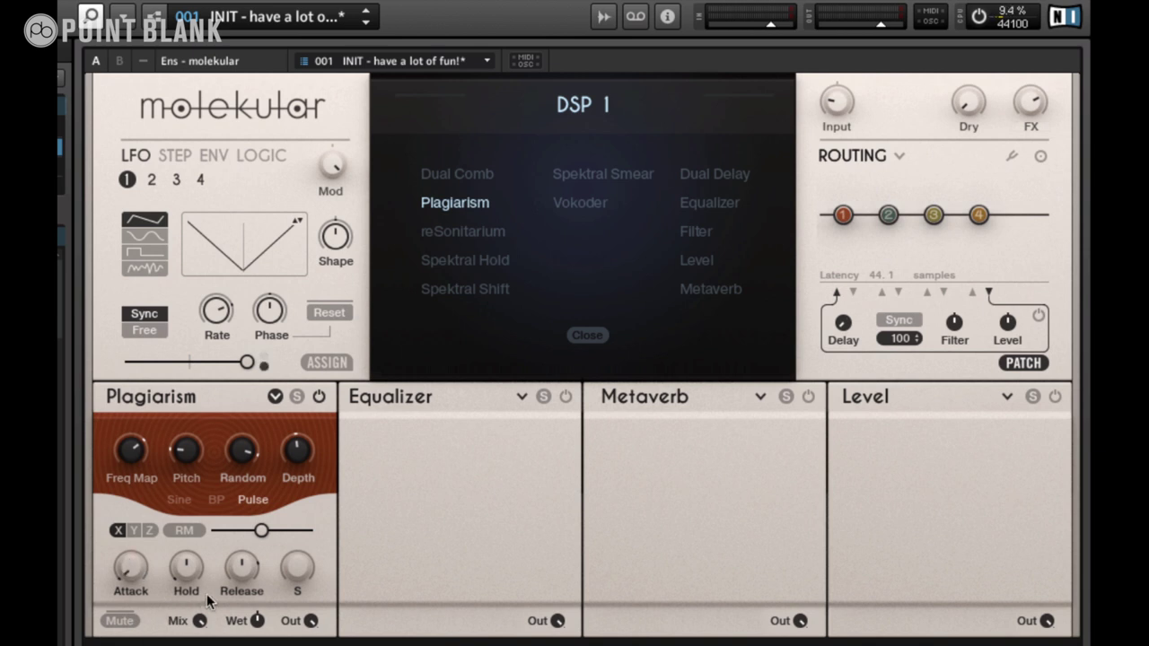
pyautogui.moveTo(243, 570)
pyautogui.mouseDown()
pyautogui.moveTo(240, 613)
pyautogui.moveTo(239, 567)
pyautogui.mouseUp()
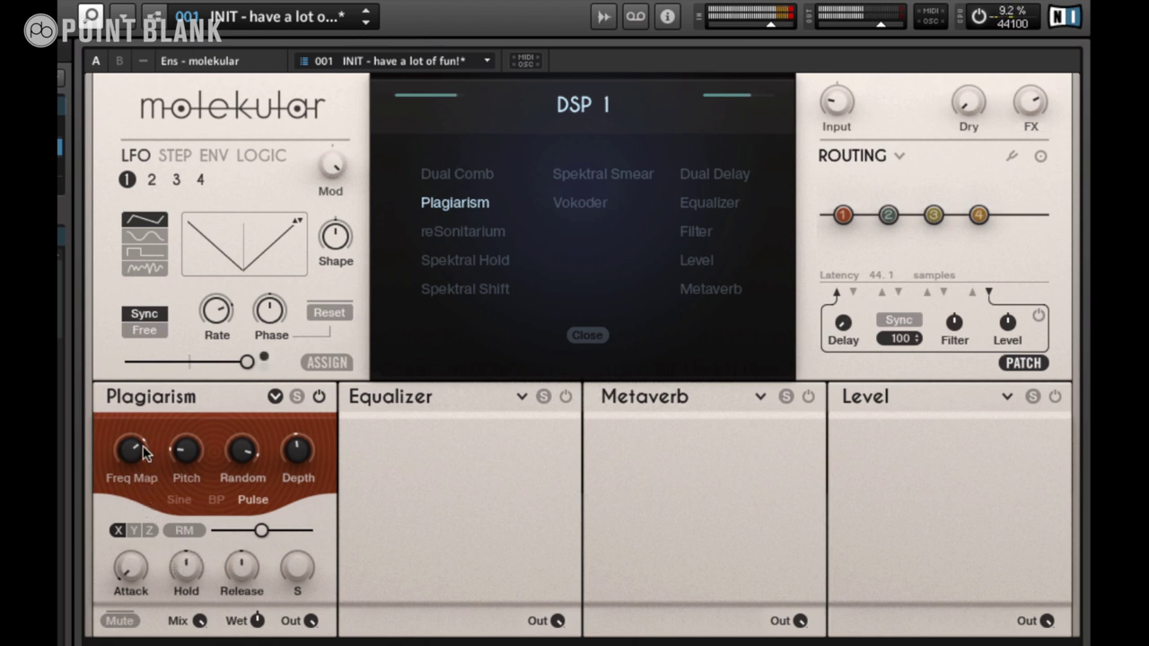
# - Bring Freq Map down to 0.153 and retune Pitch via B 3, ending at E 2
pyautogui.moveTo(128, 468); pyautogui.dragTo(127, 557)
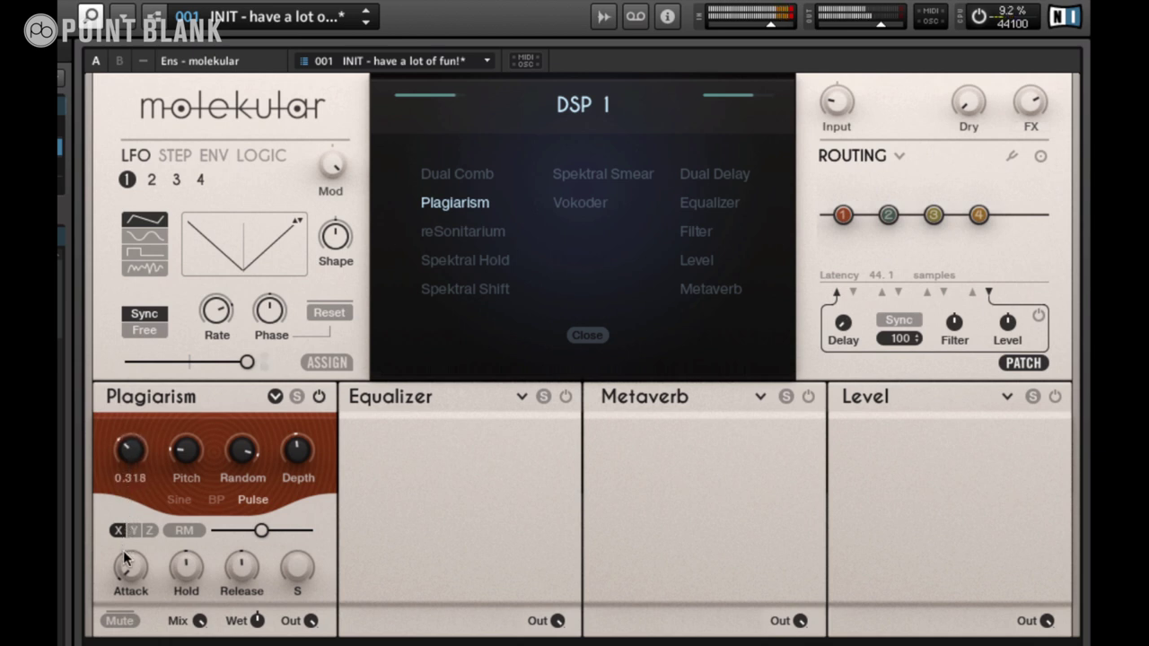
pyautogui.moveTo(179, 469); pyautogui.dragTo(187, 397)
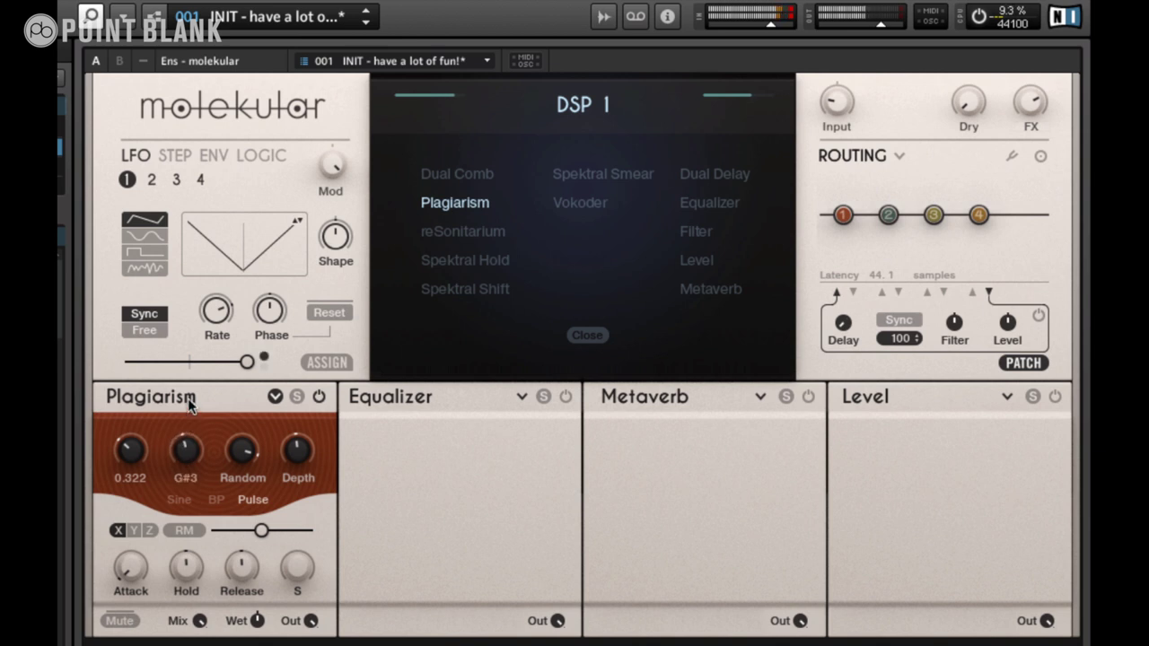
pyautogui.moveTo(132, 444); pyautogui.dragTo(130, 497)
pyautogui.moveTo(186, 450)
pyautogui.mouseDown()
pyautogui.moveTo(204, 348)
pyautogui.moveTo(177, 460)
pyautogui.mouseUp()
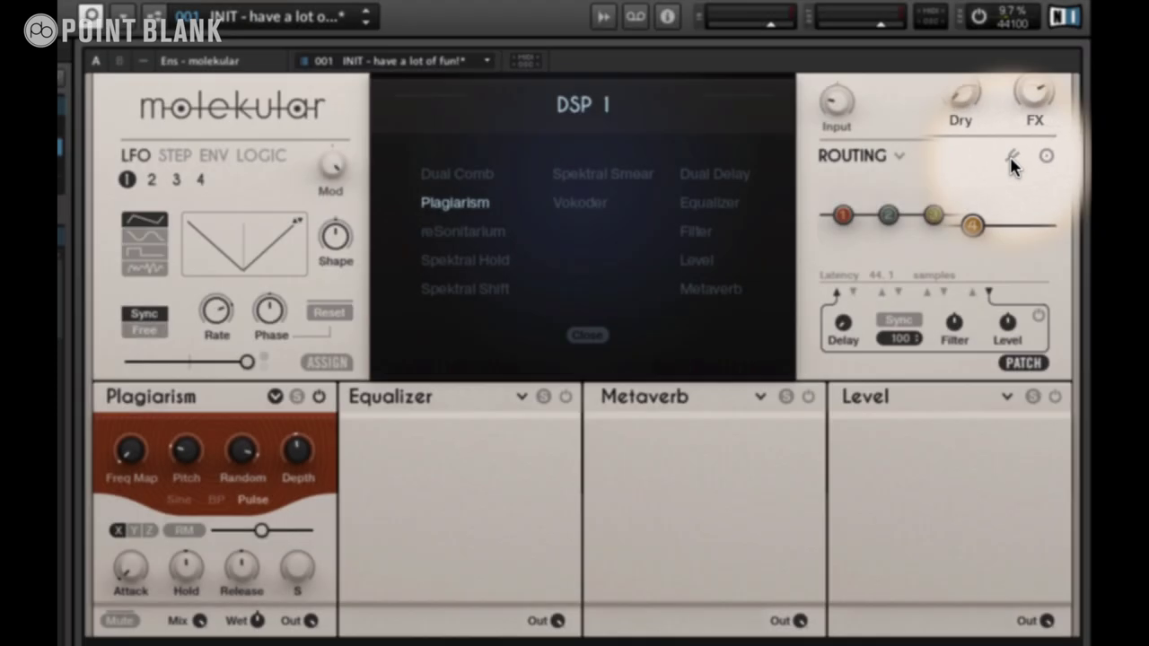
# - Open the Routing panel's Pitch Quantization settings and their keyboard editor
pyautogui.click(1011, 159)
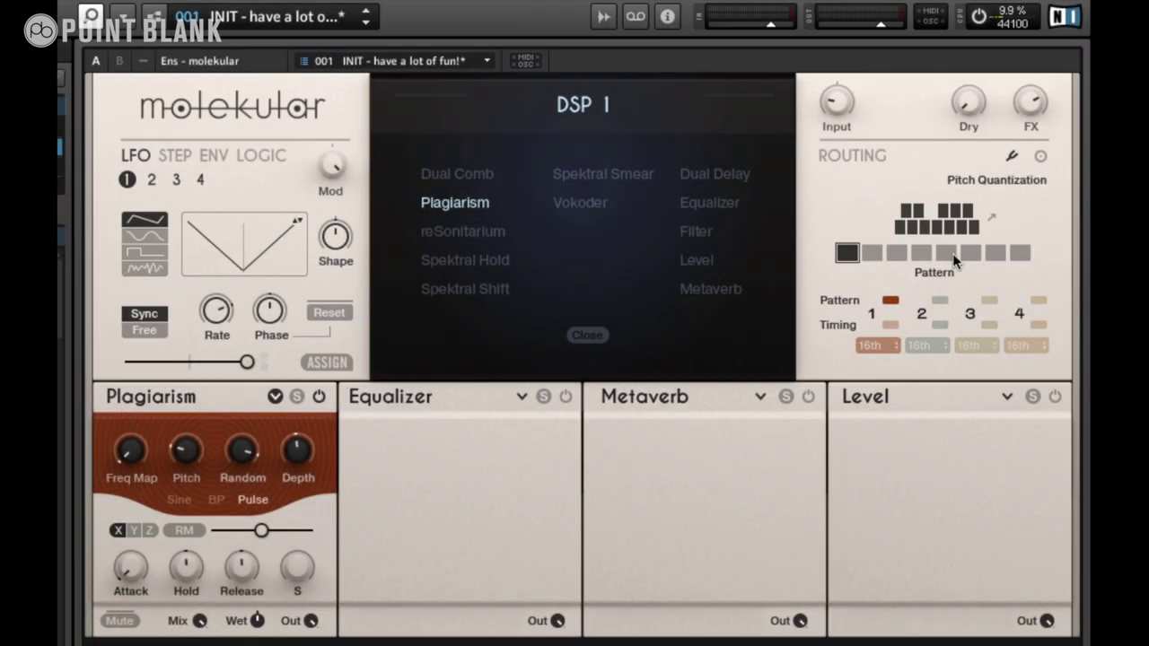
pyautogui.click(992, 221)
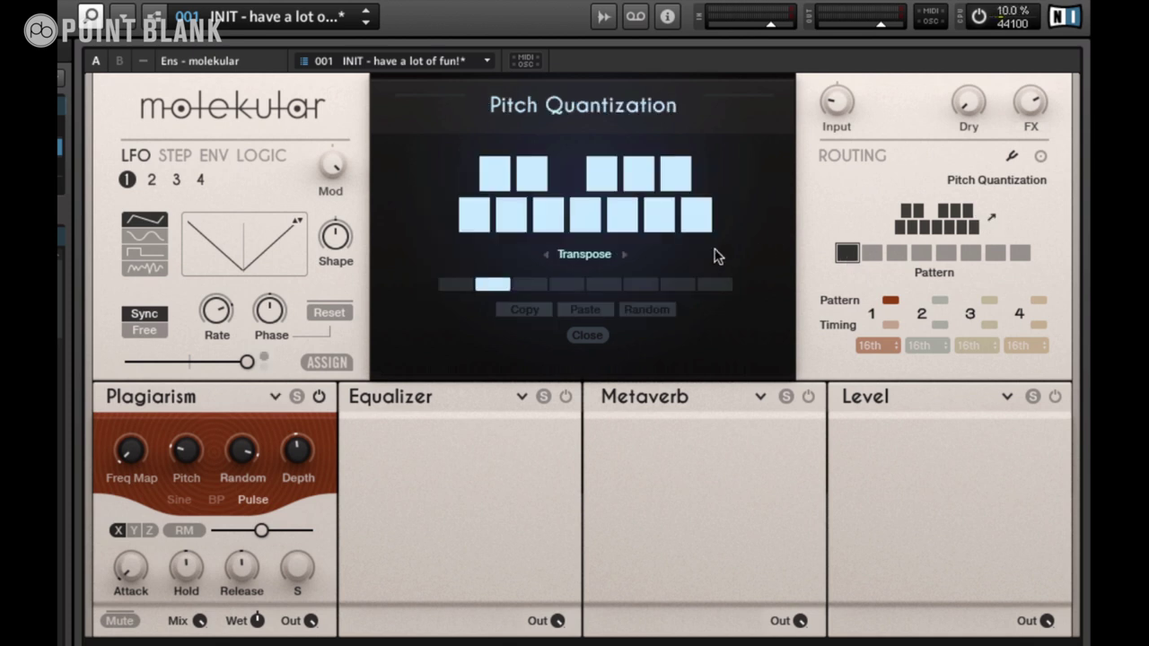
# - Reduce pattern step 1 to just C, D#, G and A#
pyautogui.click(458, 285)
pyautogui.click(526, 223)
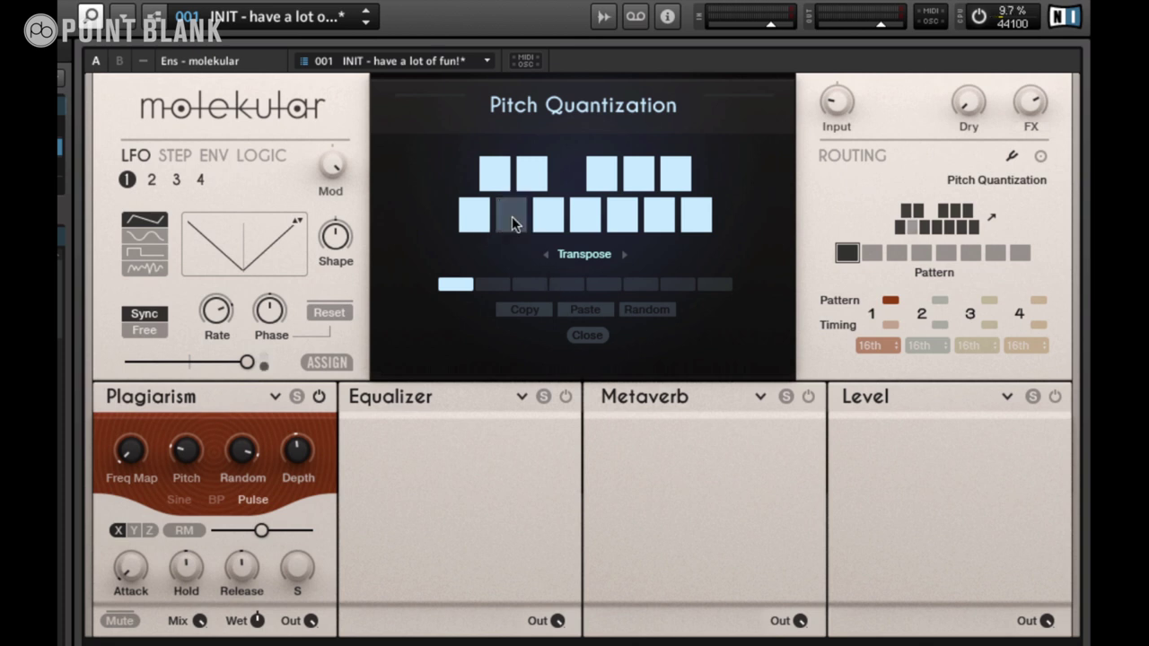
pyautogui.click(503, 178)
pyautogui.click(534, 180)
pyautogui.click(596, 214)
pyautogui.click(609, 183)
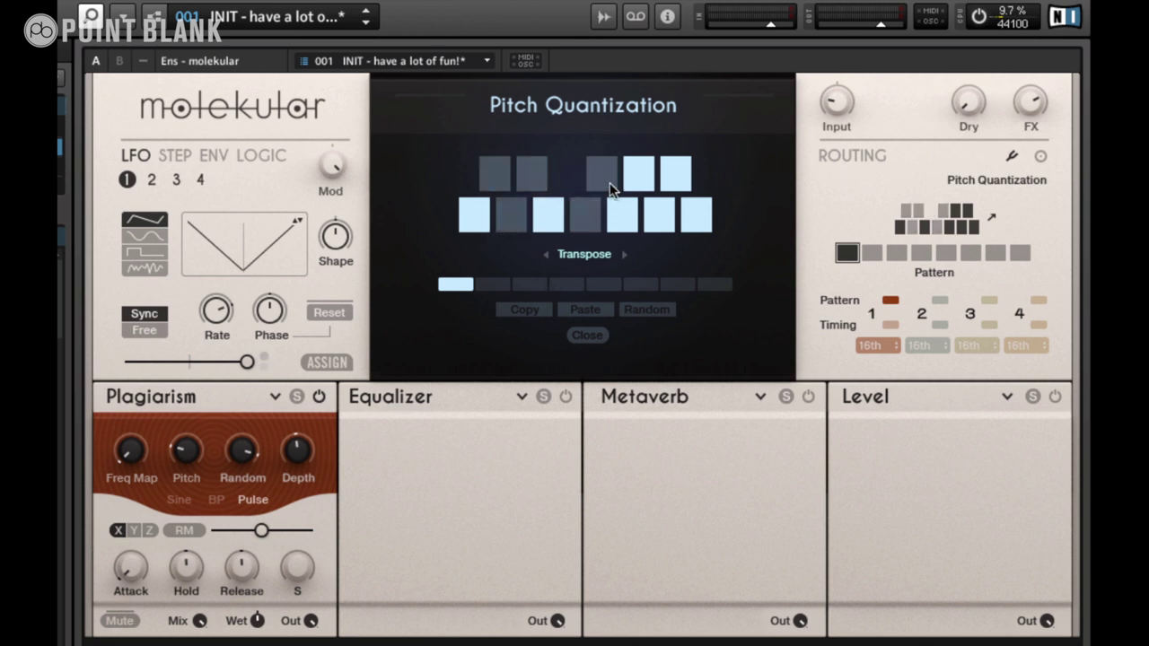
pyautogui.click(670, 217)
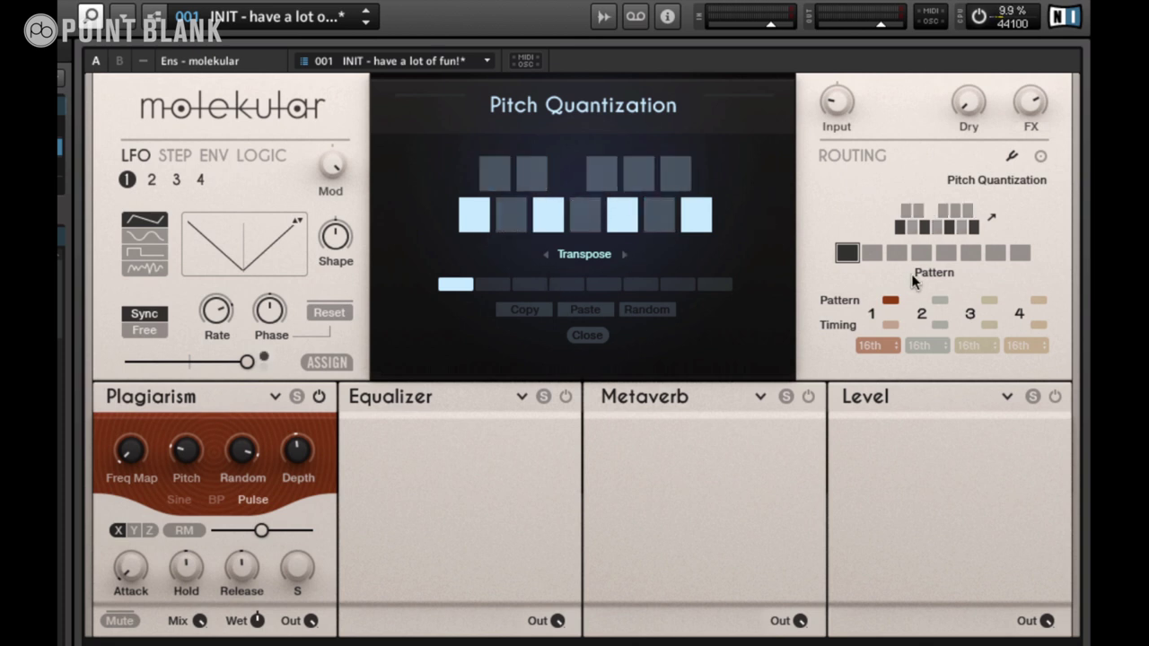
# - Paste step 1's notes into pattern step 2 and allow one extra note
pyautogui.click(492, 284)
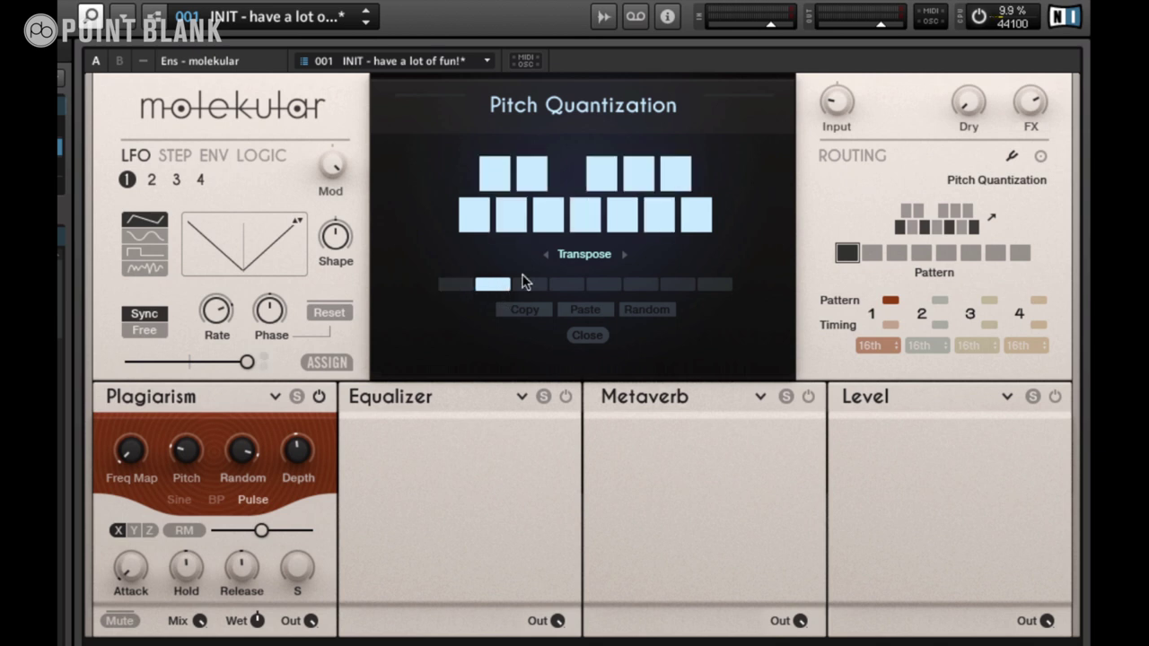
pyautogui.click(470, 287)
pyautogui.click(503, 289)
pyautogui.click(585, 309)
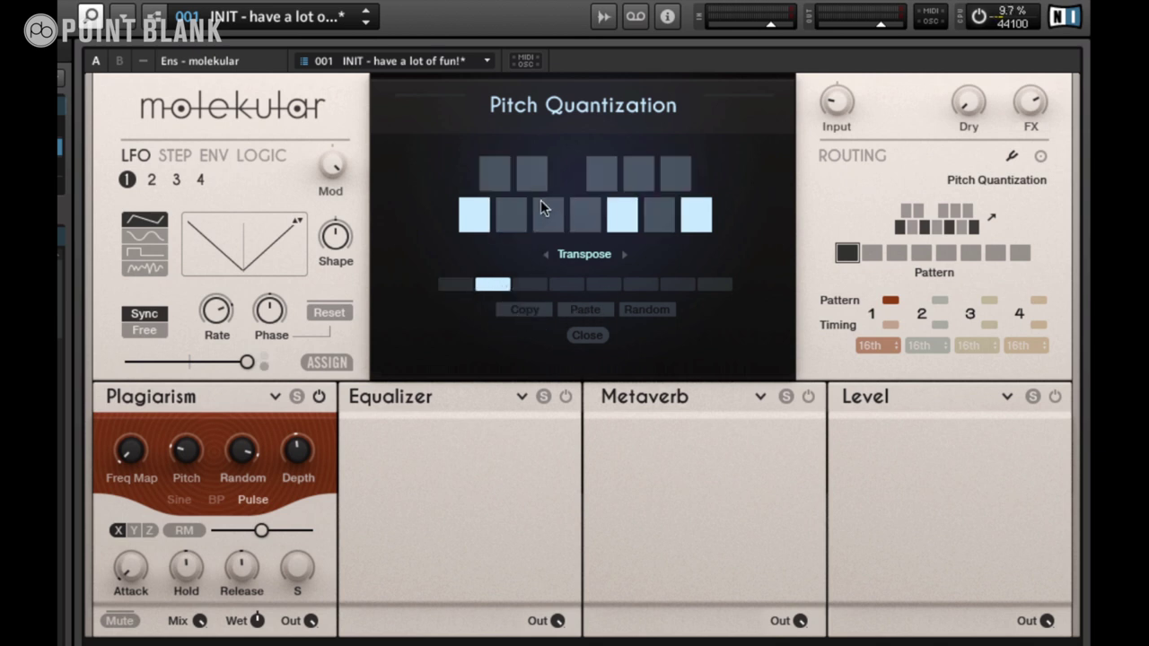
pyautogui.click(675, 178)
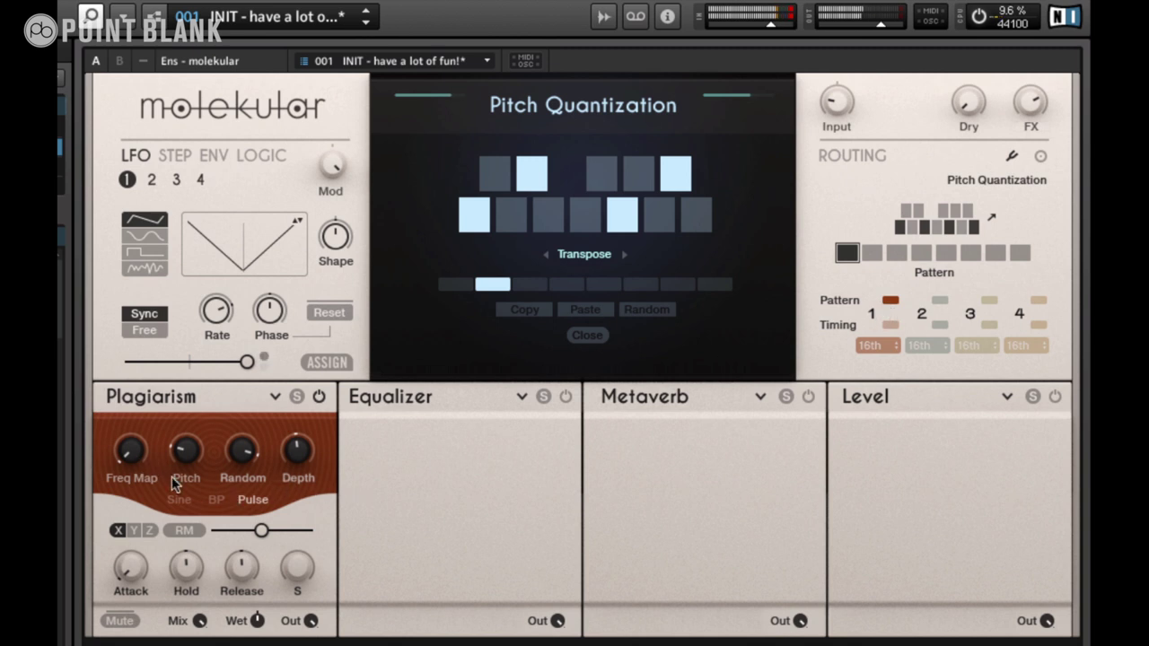
# - Preview the second pattern against the first, ending on pattern 1
pyautogui.click(866, 254)
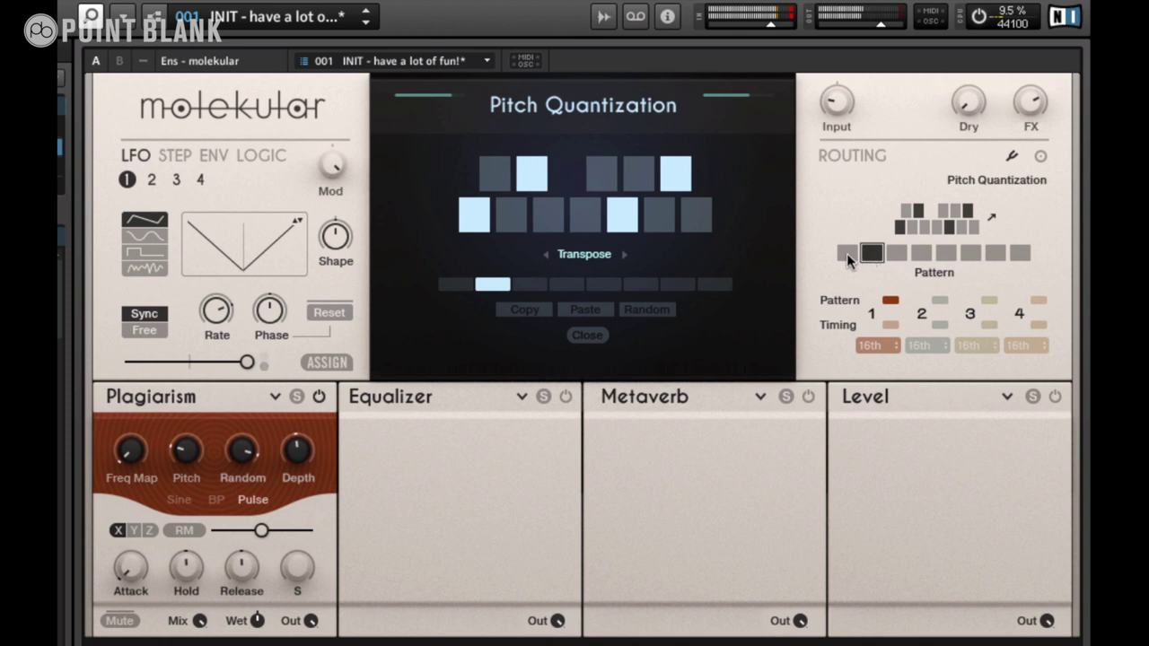
pyautogui.click(846, 254)
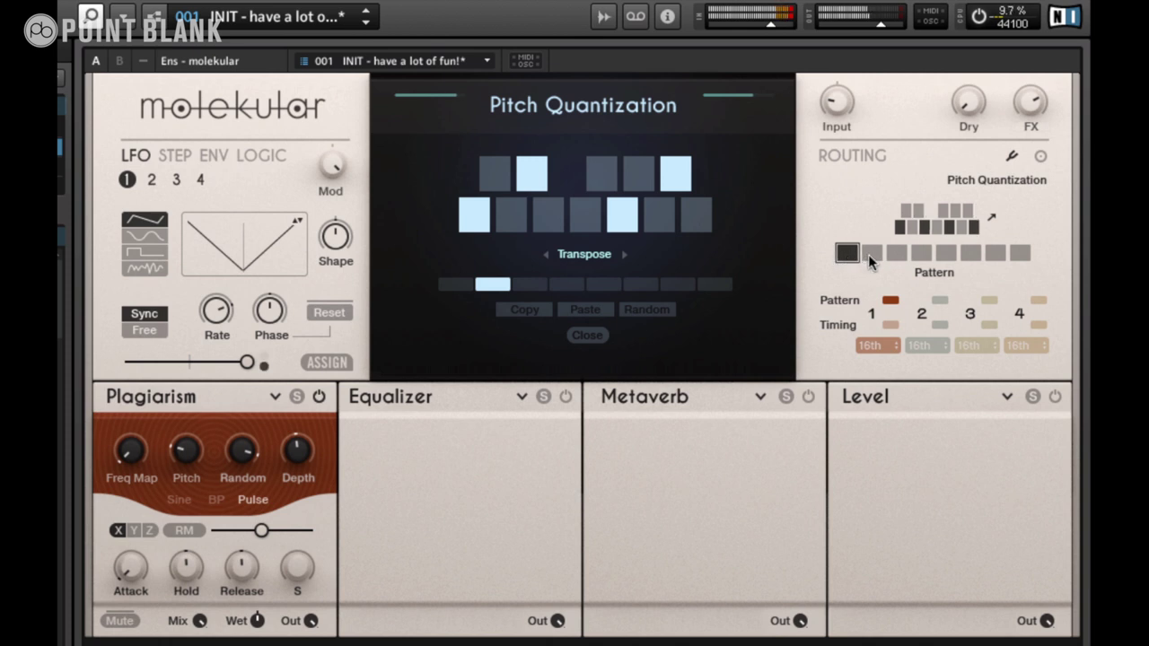
pyautogui.click(870, 254)
pyautogui.click(852, 255)
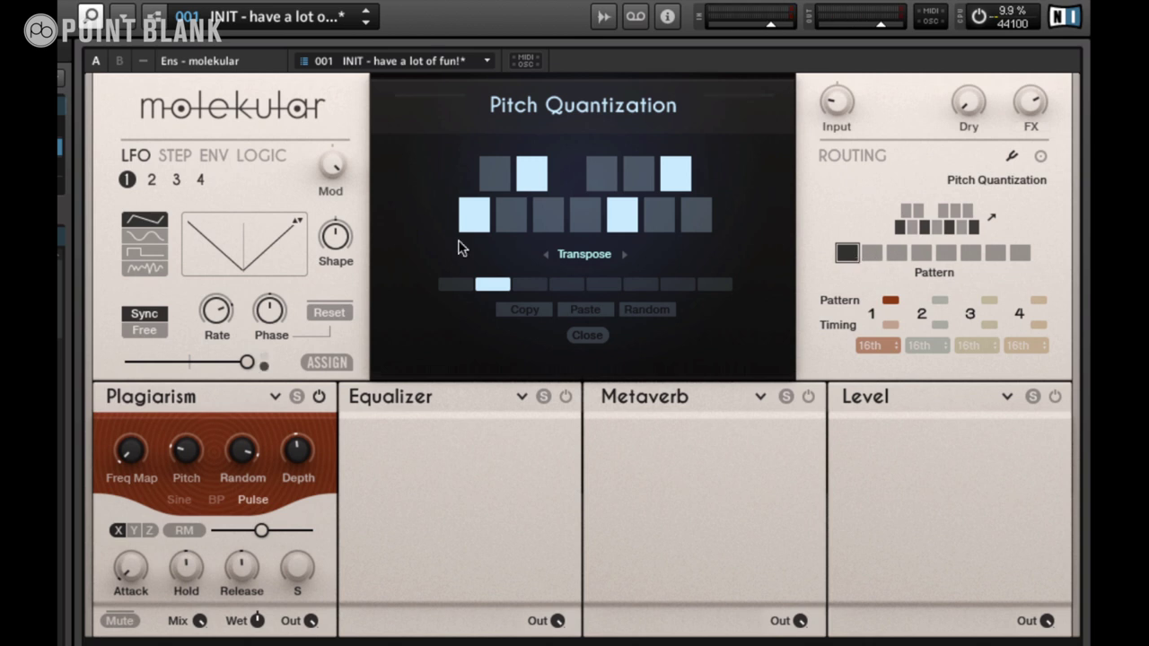
# - Set step modulator 1 to 2 steps at 2 bars and assign it to Pattern selection
pyautogui.click(174, 155)
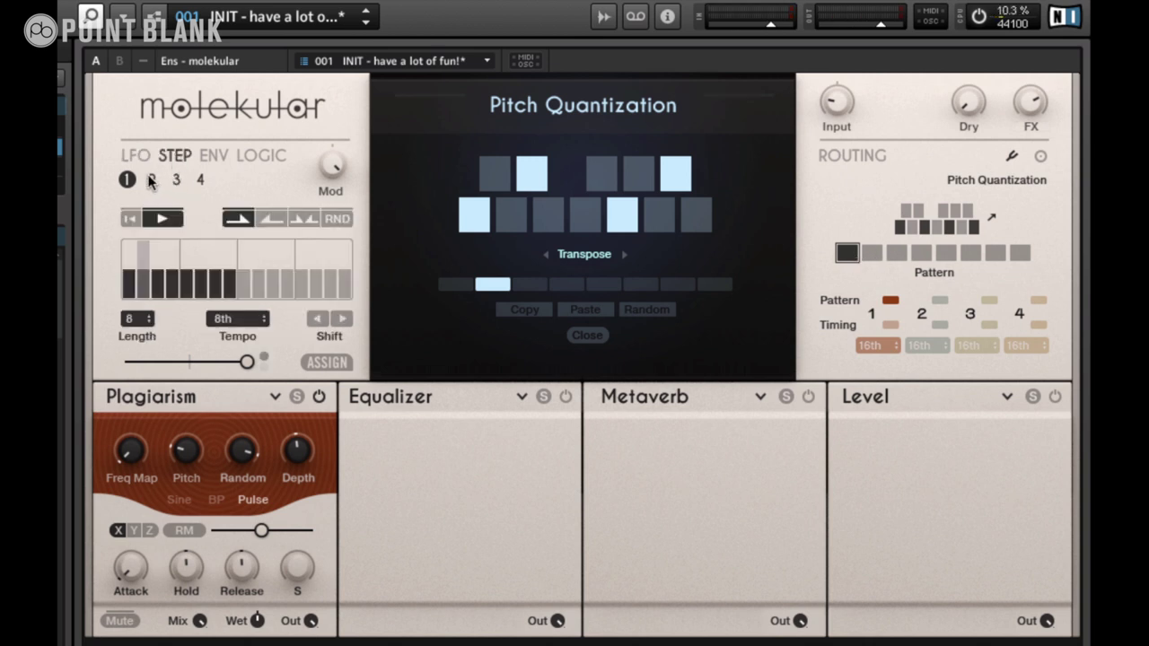
pyautogui.moveTo(149, 332); pyautogui.dragTo(142, 461)
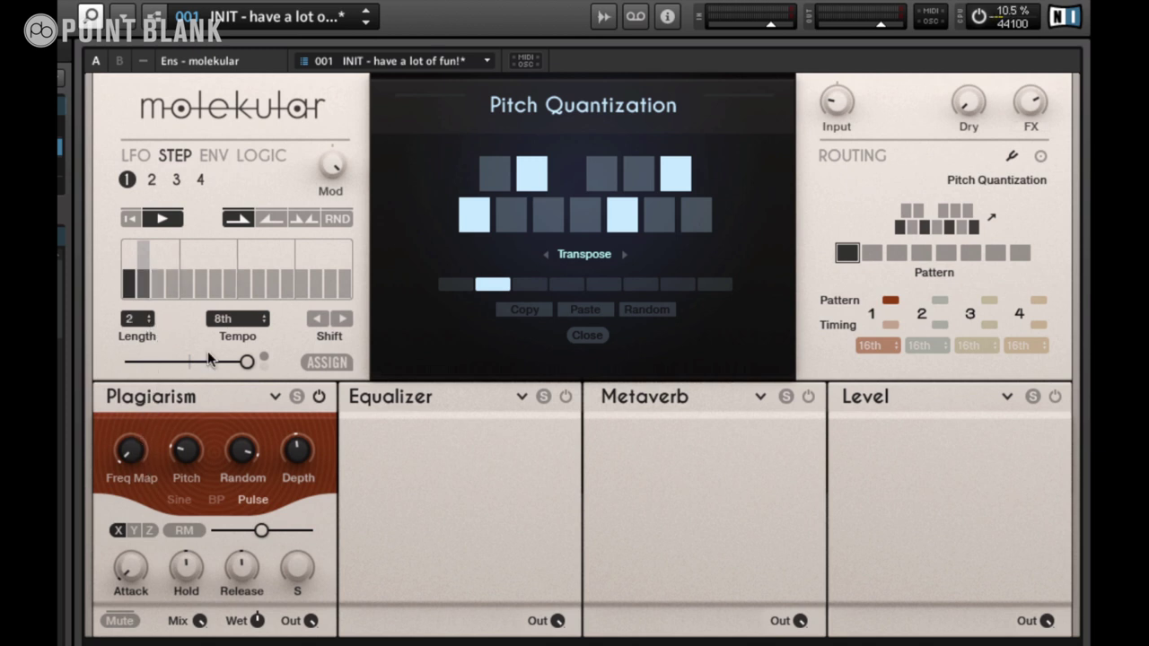
pyautogui.moveTo(241, 317); pyautogui.dragTo(235, 491)
pyautogui.click(314, 364)
pyautogui.moveTo(970, 273); pyautogui.dragTo(997, 284)
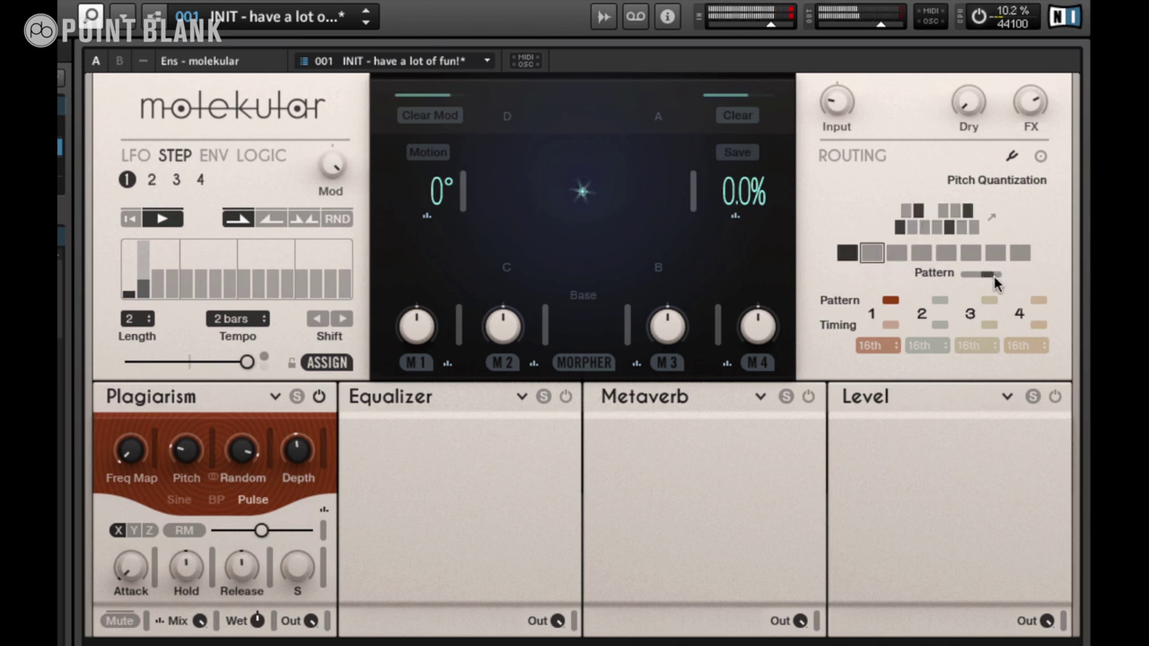
# - Trim the Pattern modulation amount, raise step 2, and retune Freq Map to about 0.292
pyautogui.moveTo(992, 275); pyautogui.dragTo(985, 273)
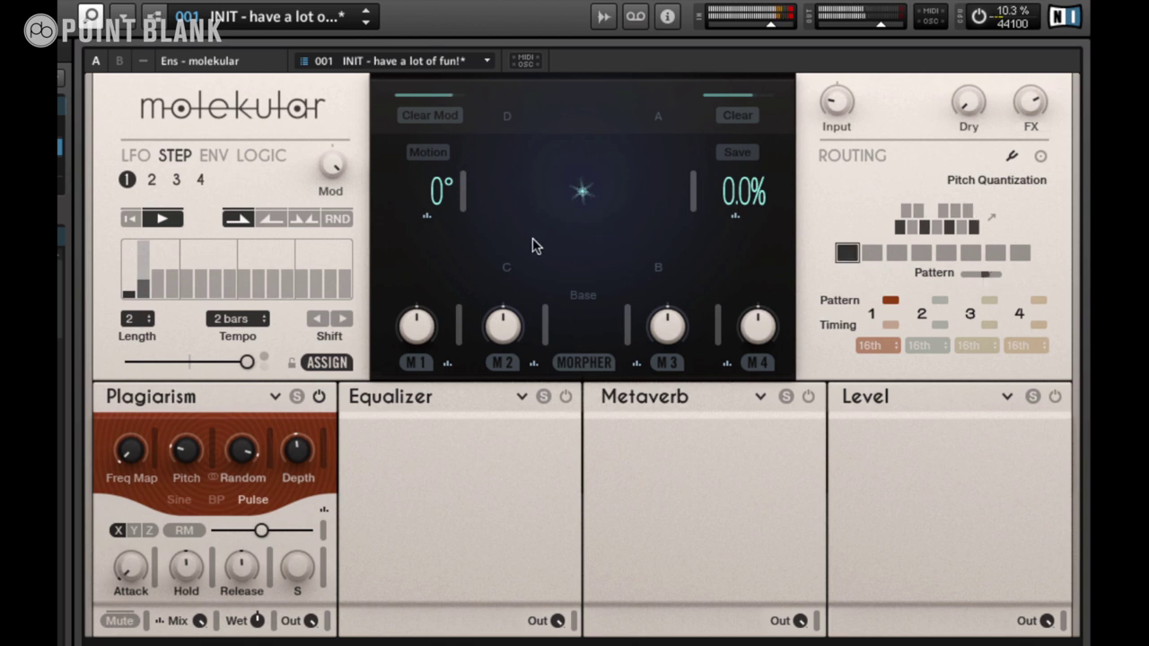
pyautogui.moveTo(146, 274); pyautogui.dragTo(145, 268)
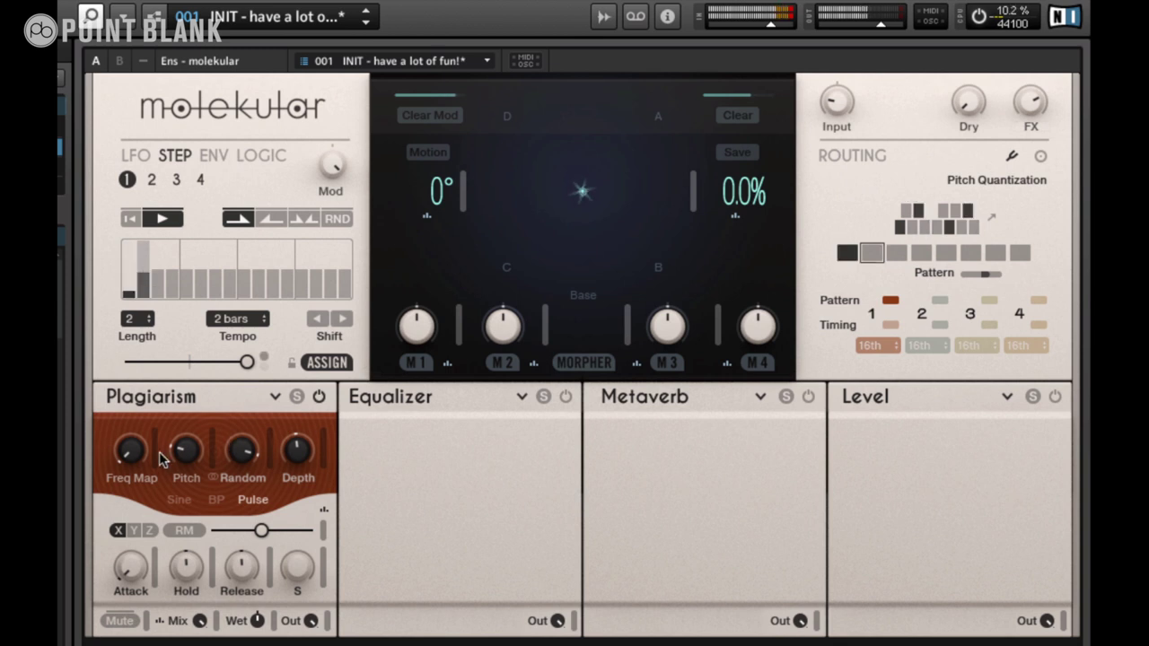
pyautogui.moveTo(137, 461); pyautogui.dragTo(148, 275)
pyautogui.moveTo(132, 424); pyautogui.dragTo(164, 574)
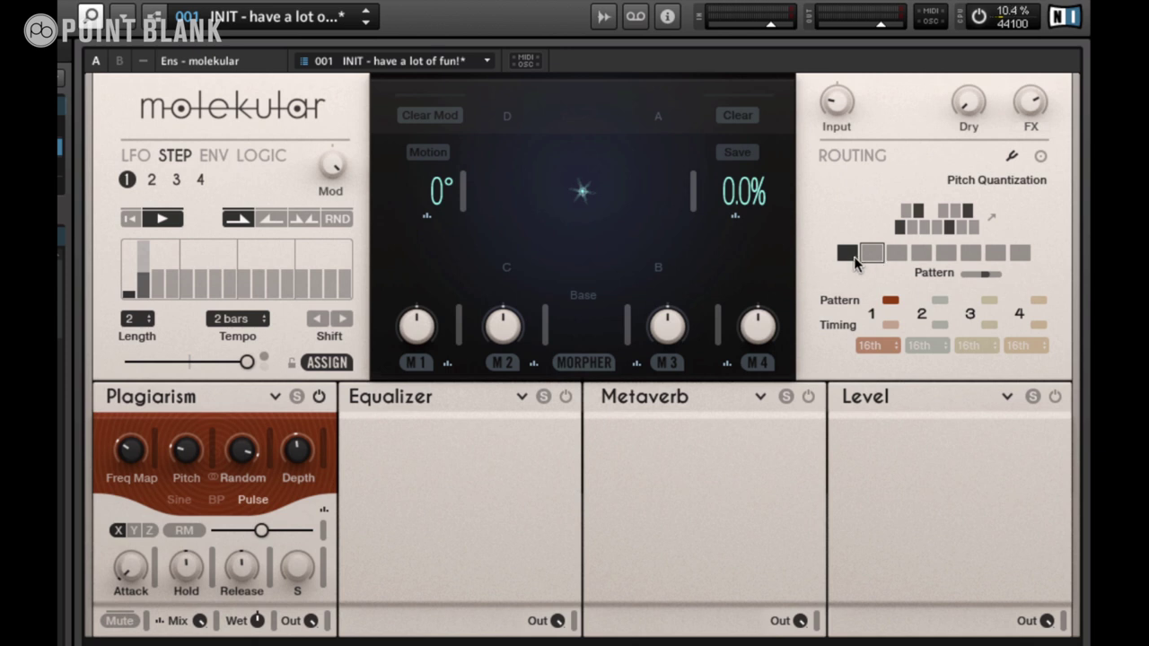
# - Swap Plagiarism in slot 1 for Spektral Hold and toggle its Play button
pyautogui.click(274, 396)
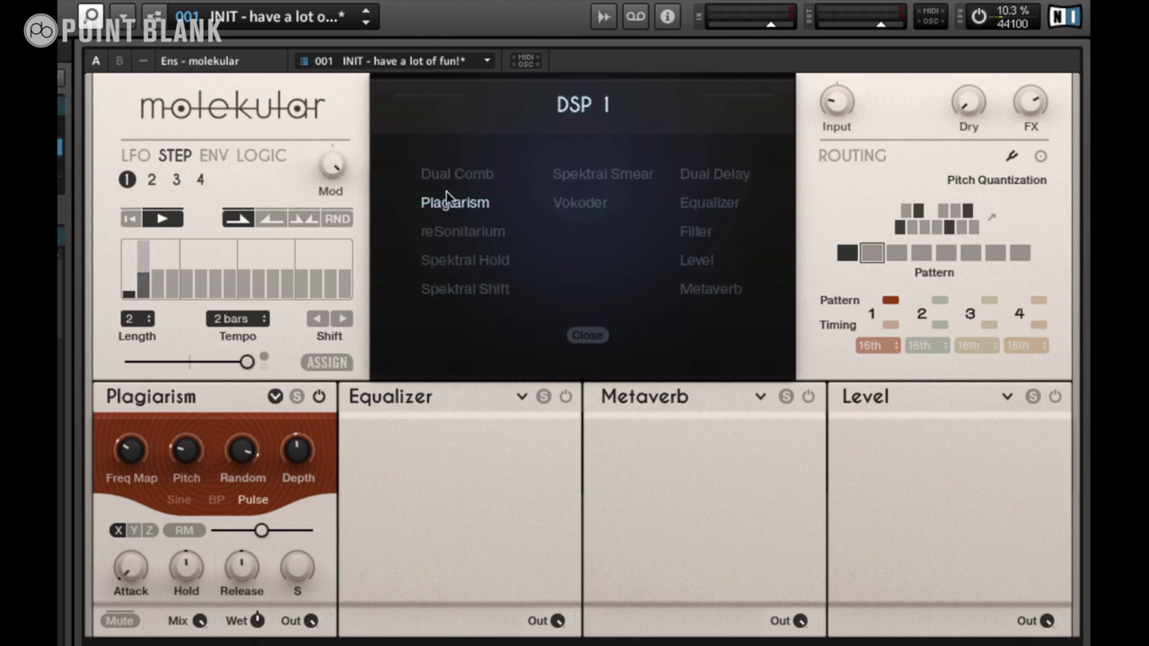
pyautogui.click(433, 263)
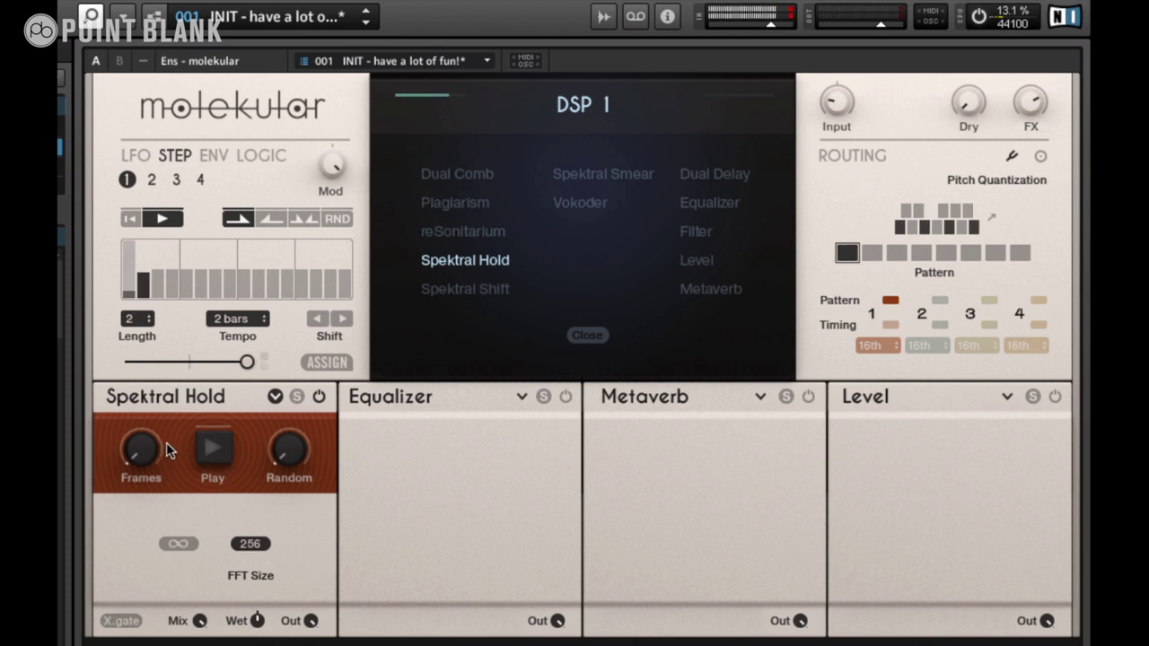
pyautogui.click(211, 453)
pyautogui.click(213, 450)
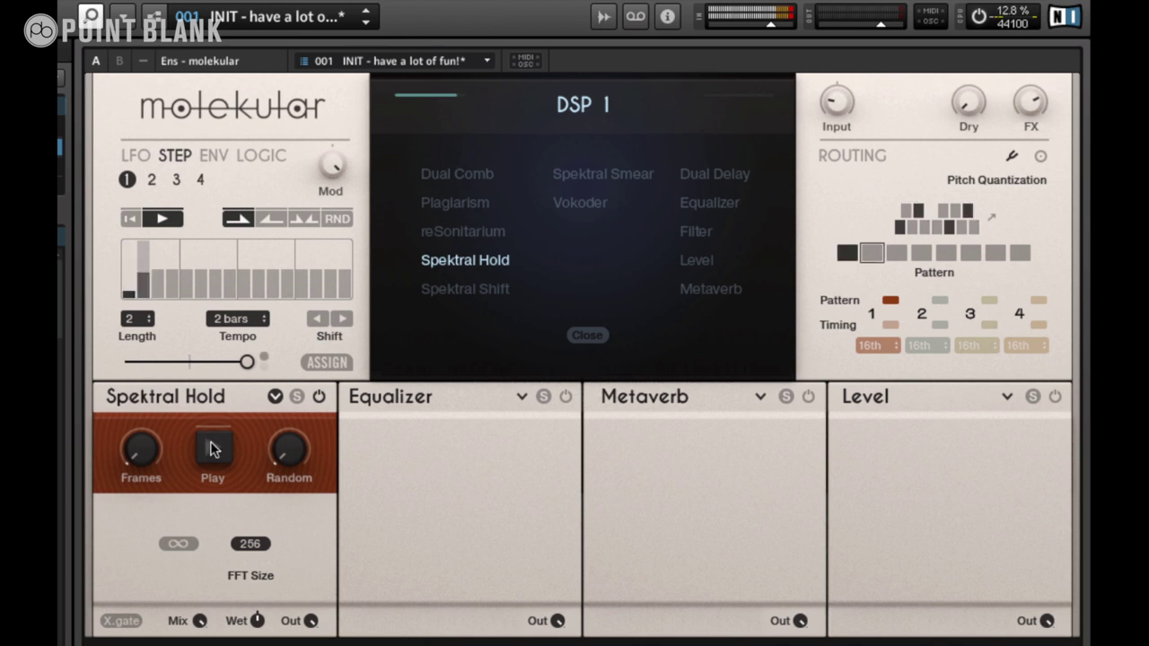
# - Put Spektral Hold's Play into MIDI & OSC Learn, raise Random, and turn off infinite hold
pyautogui.rightClick(213, 449)
pyautogui.click(229, 463)
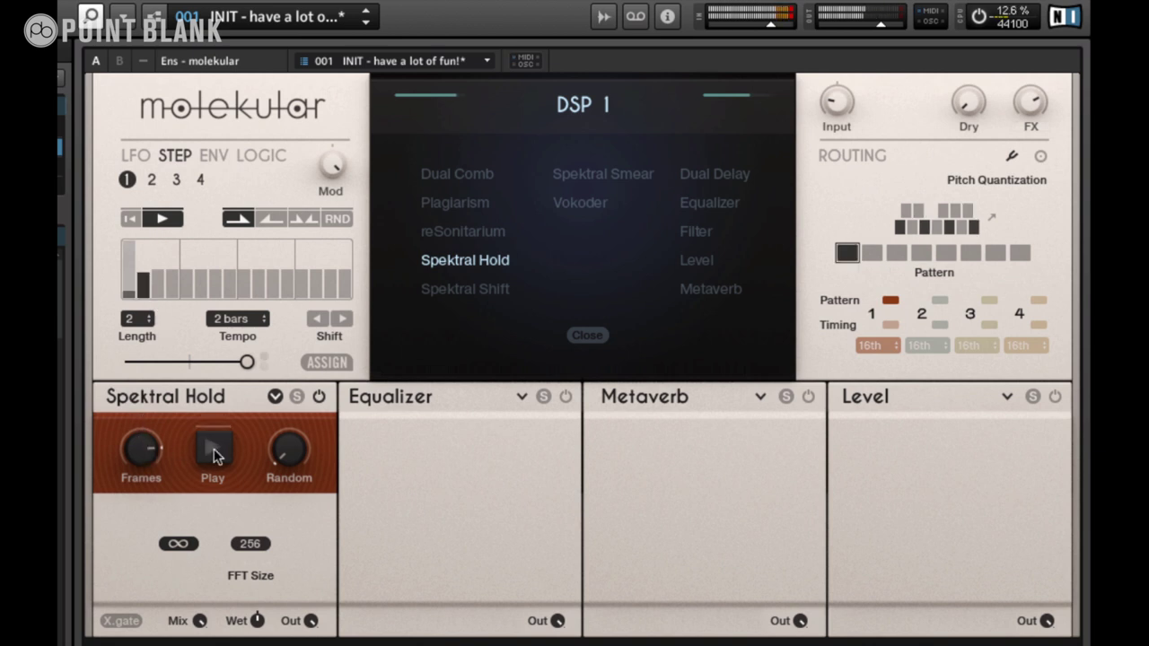
pyautogui.moveTo(279, 456); pyautogui.dragTo(283, 303)
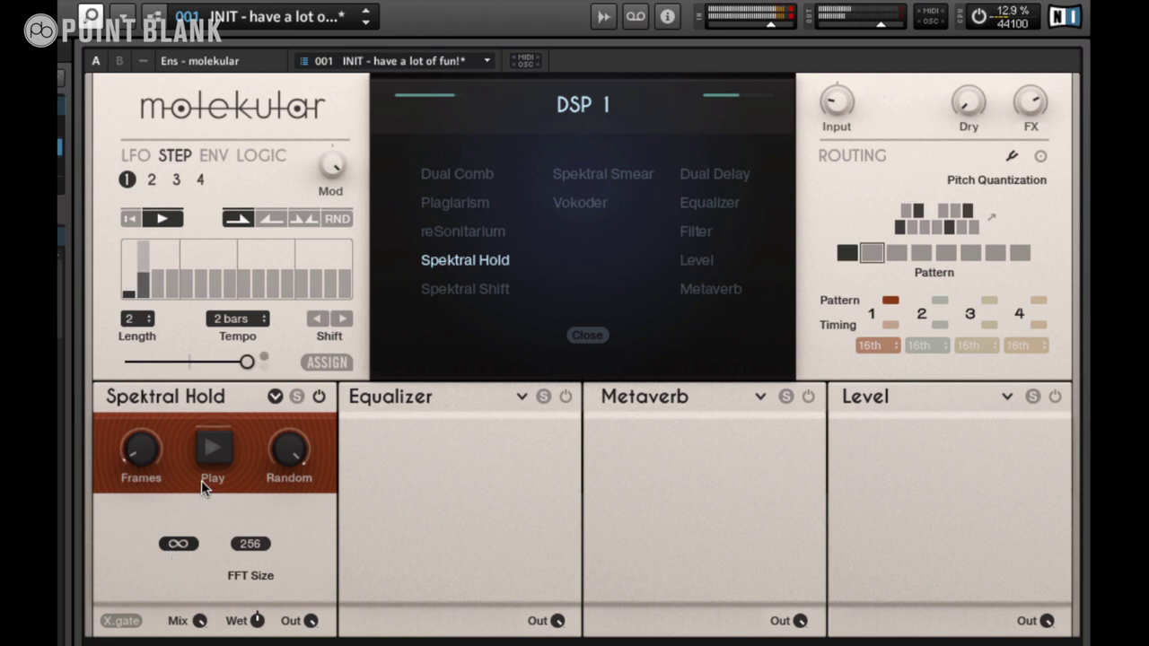
pyautogui.click(182, 544)
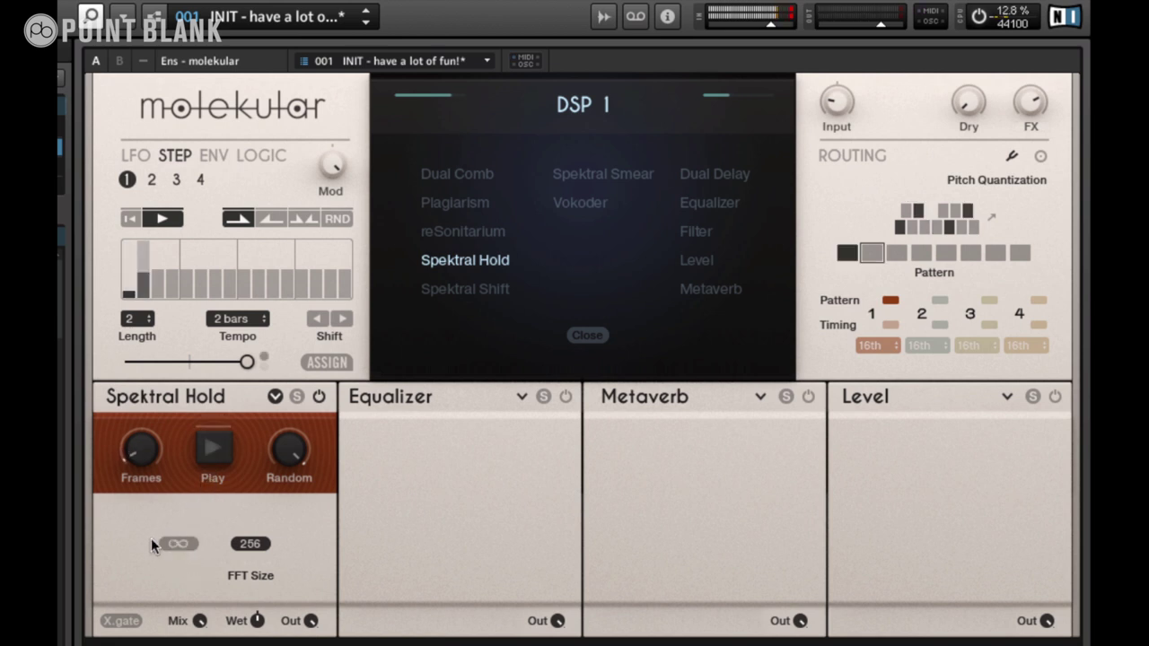
# - Enable X.gate and re-engage Spektral Hold playback
pyautogui.click(122, 622)
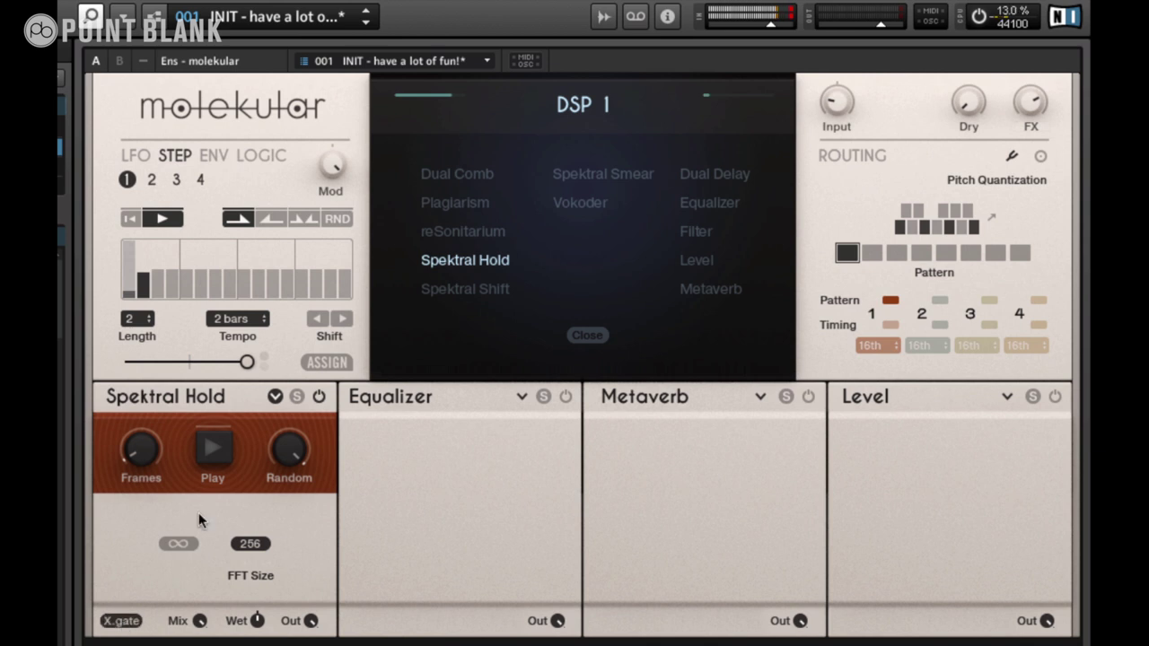
pyautogui.click(212, 450)
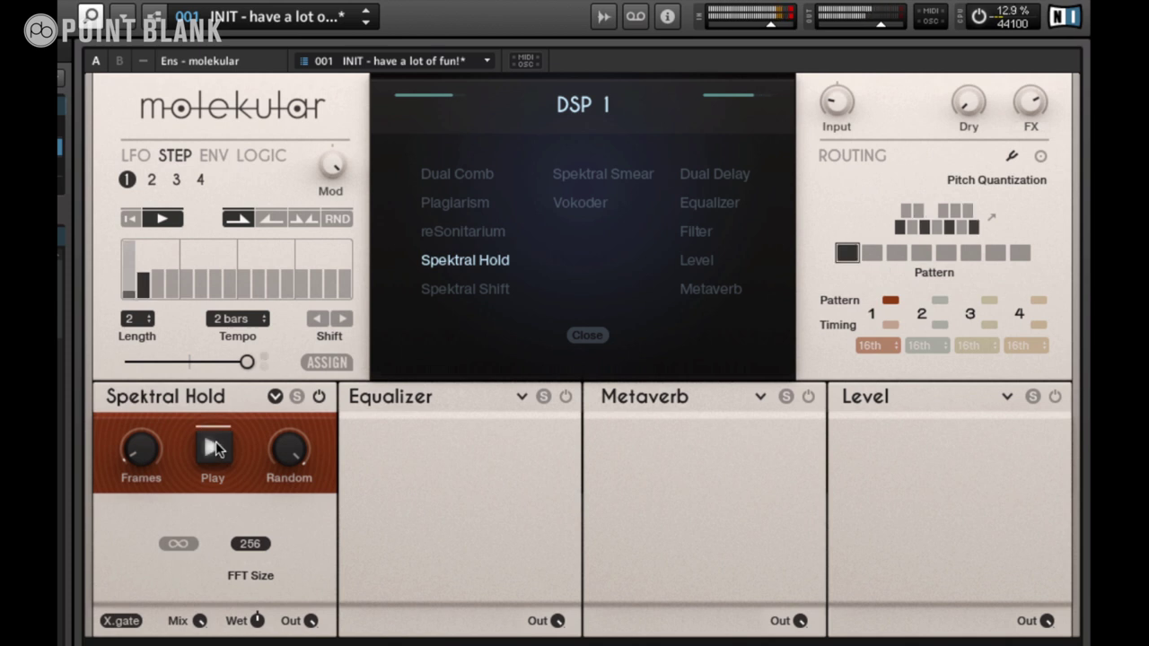
pyautogui.click(215, 449)
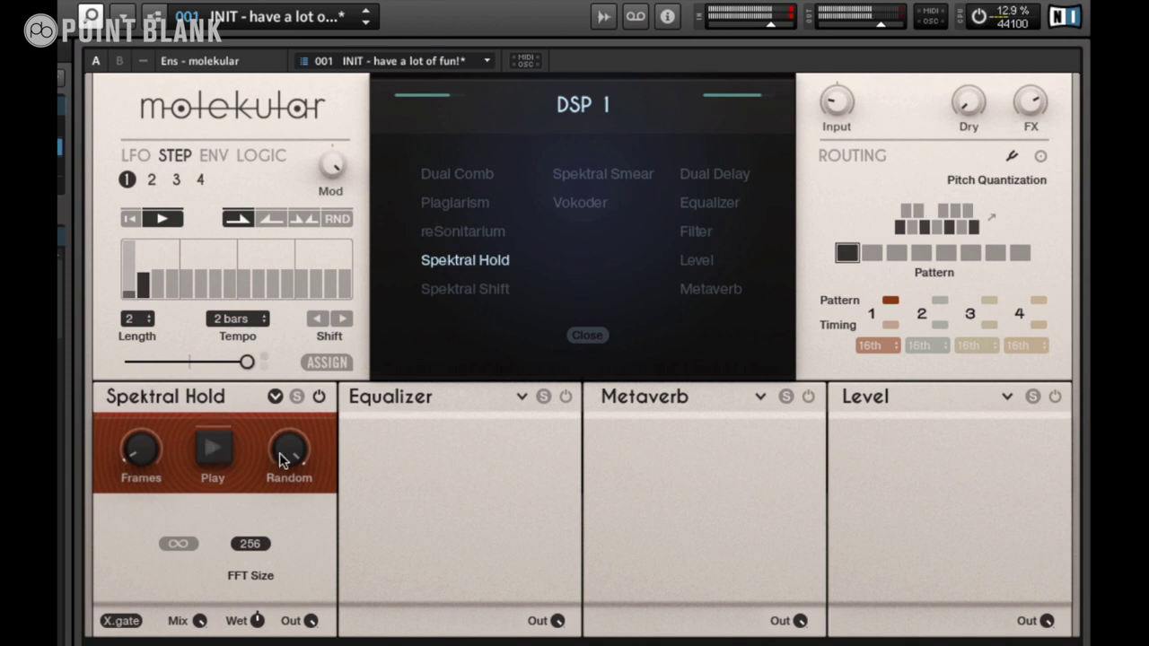
pyautogui.click(214, 453)
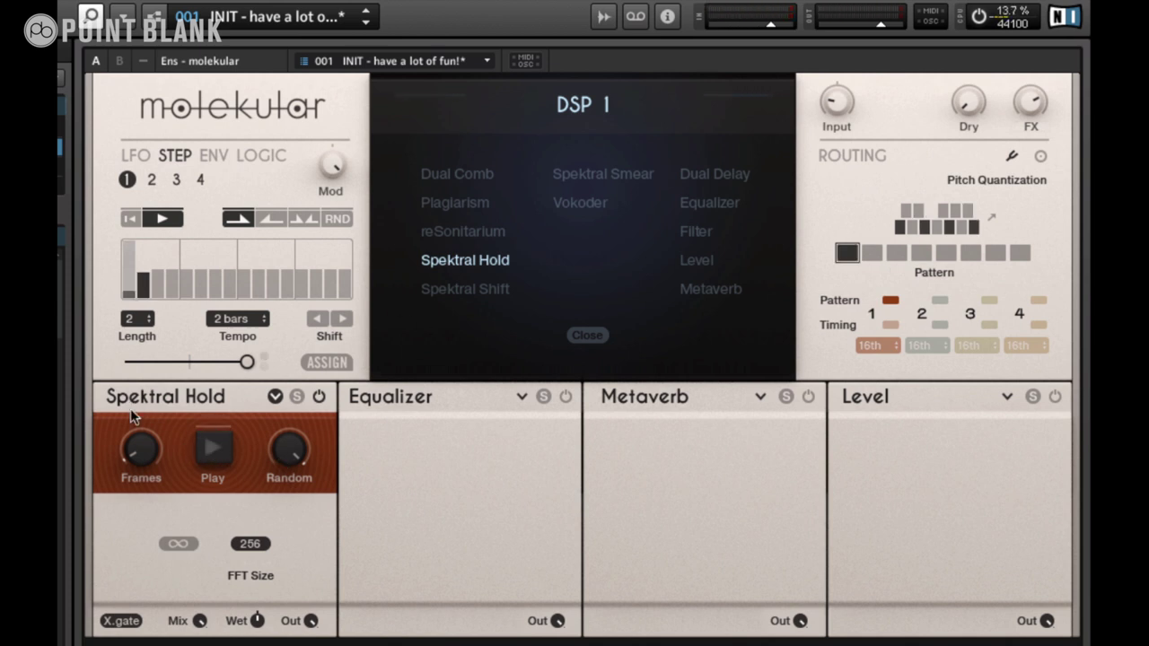
# - Bypass Spektral Hold and load Band Delays into slot 2, switched on
pyautogui.click(319, 396)
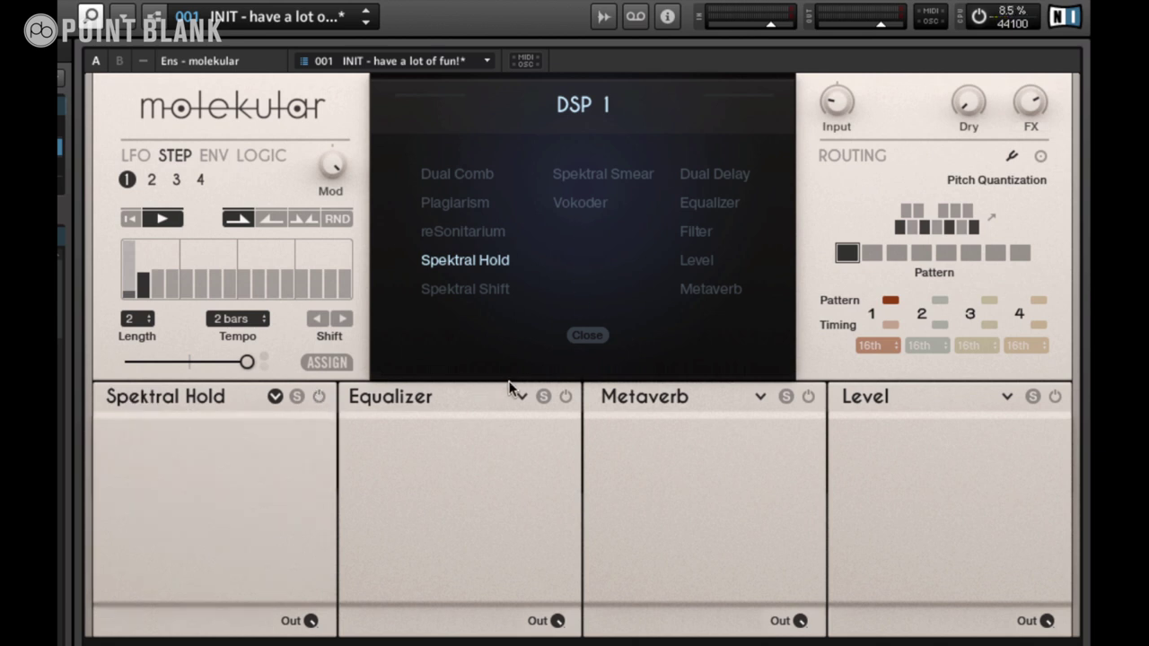
pyautogui.click(426, 398)
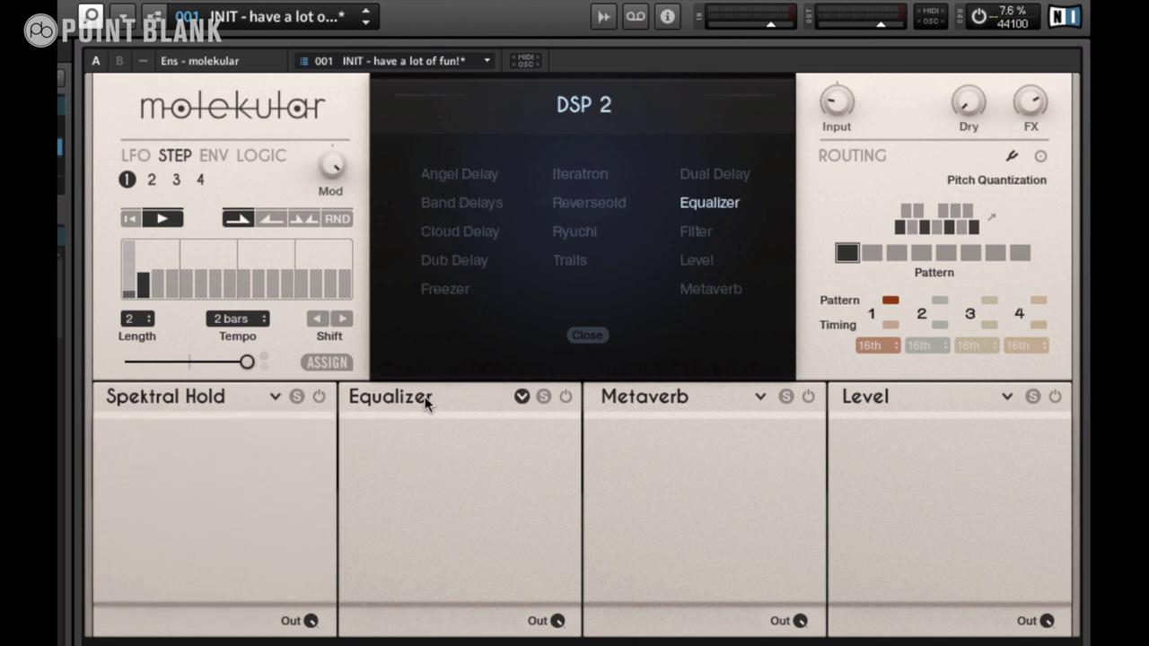
pyautogui.click(484, 204)
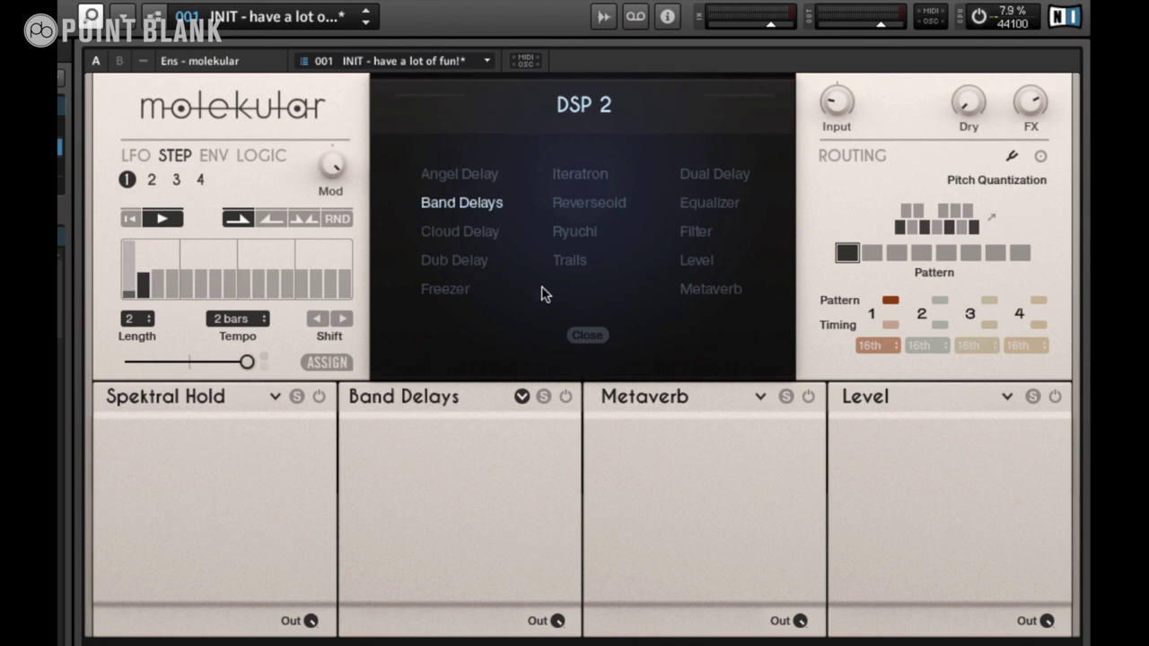
pyautogui.click(566, 396)
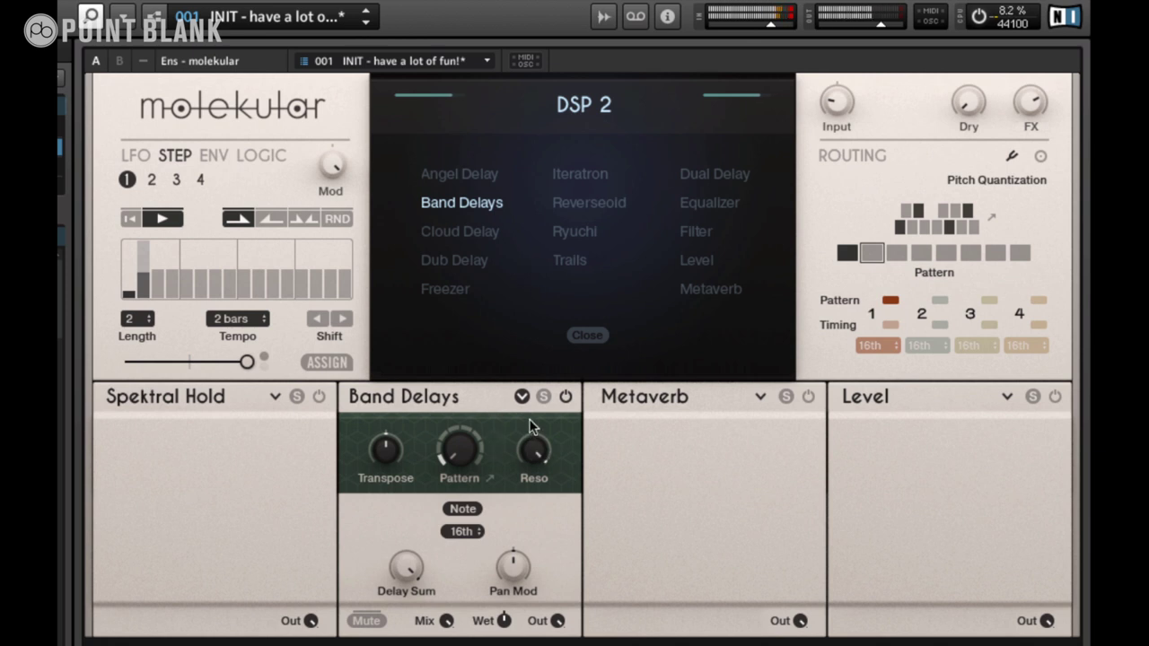
# - Raise Band Delays' Transpose, enable slot 2 in the routing pattern, and switch on ASSIGN
pyautogui.moveTo(382, 460)
pyautogui.mouseDown()
pyautogui.moveTo(380, 433)
pyautogui.moveTo(386, 462)
pyautogui.moveTo(387, 444)
pyautogui.mouseUp()
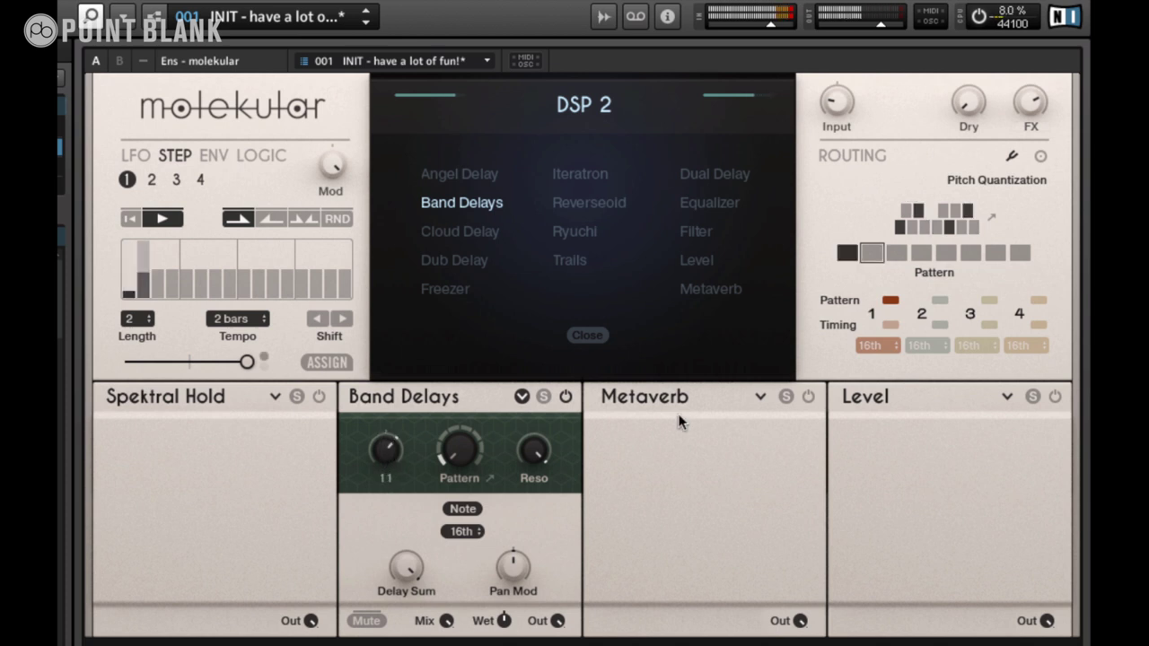
pyautogui.click(940, 300)
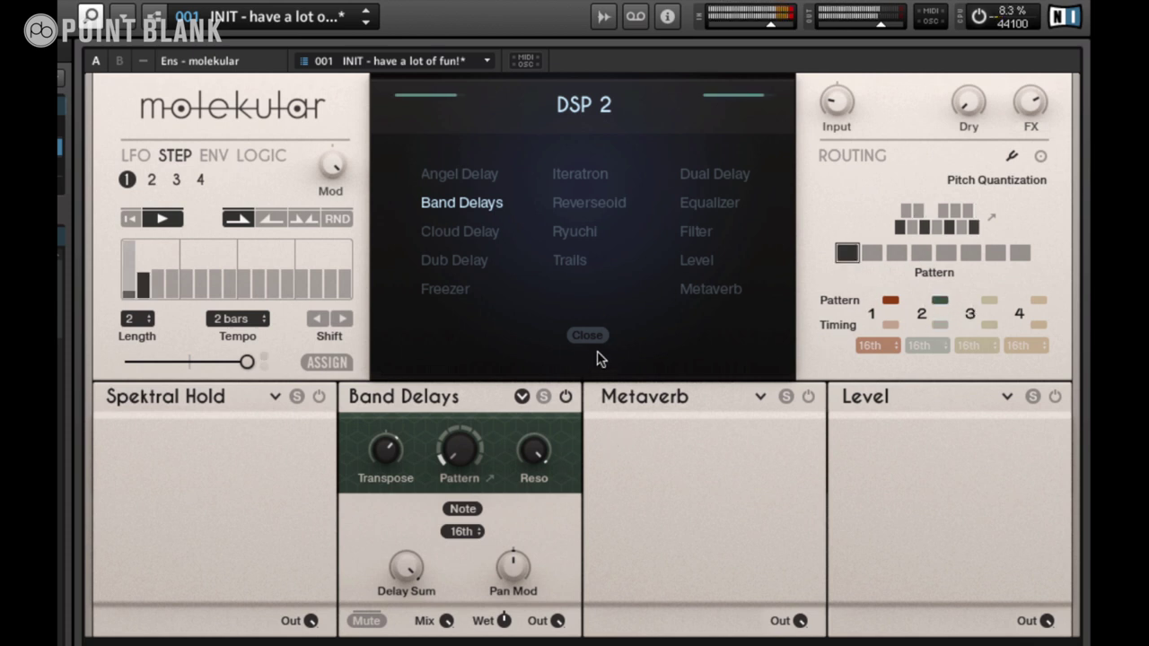
pyautogui.click(327, 363)
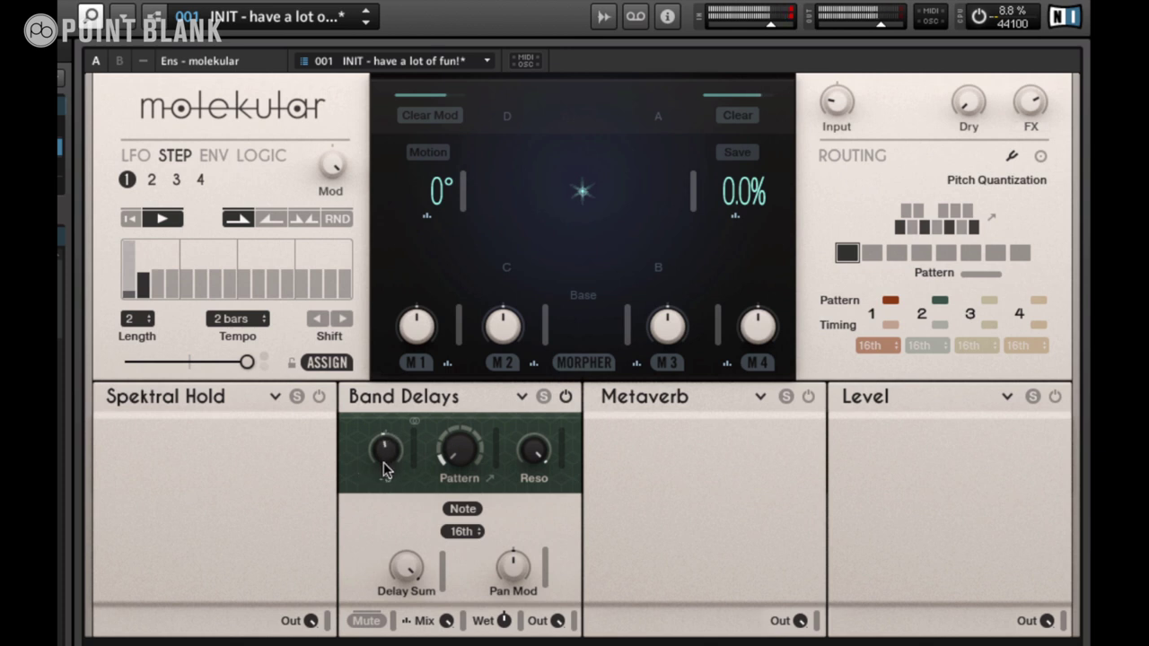
# - Give Transpose a negative step-modulation depth and bring up the Band Delays pattern editor
pyautogui.moveTo(384, 464)
pyautogui.mouseDown()
pyautogui.moveTo(385, 486)
pyautogui.moveTo(382, 466)
pyautogui.mouseUp()
pyautogui.moveTo(383, 460)
pyautogui.mouseDown()
pyautogui.moveTo(392, 448)
pyautogui.moveTo(386, 459)
pyautogui.mouseUp()
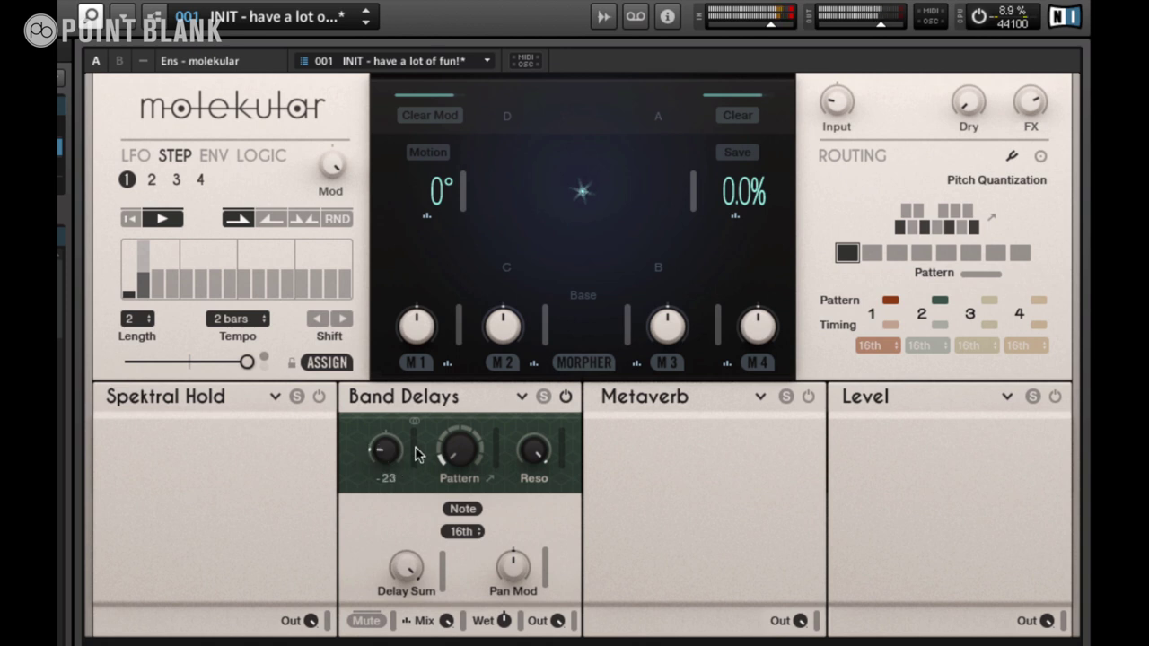
pyautogui.click(490, 478)
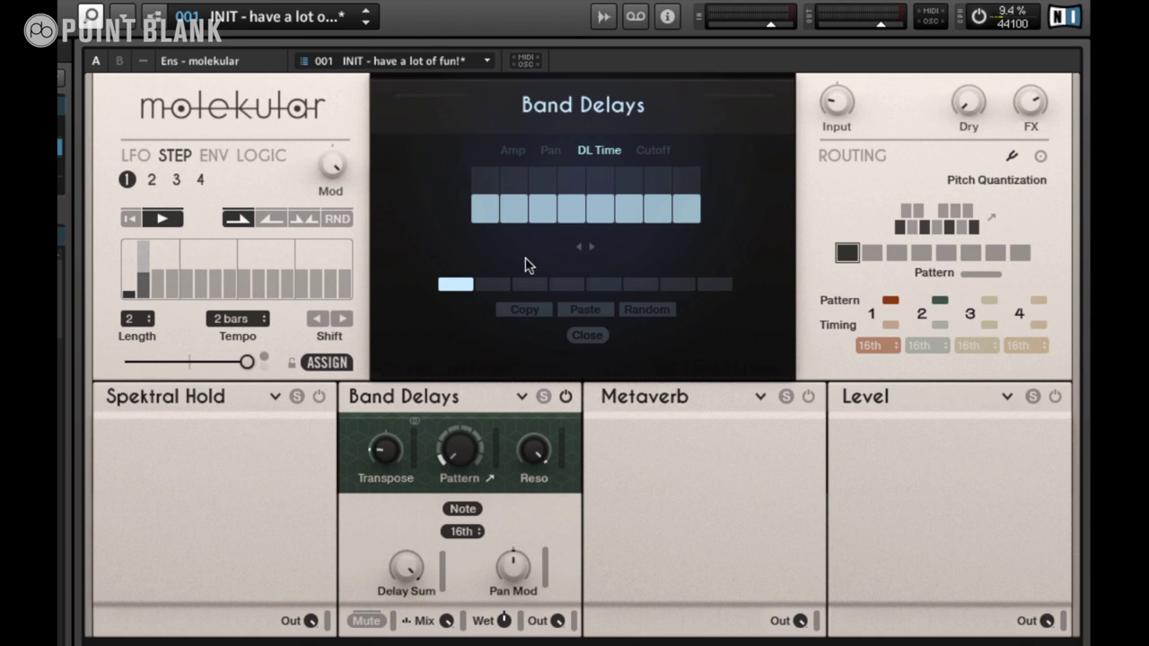
# - In the Amp lane, lower steps 2 and 3 and raise step 8 to full
pyautogui.click(517, 152)
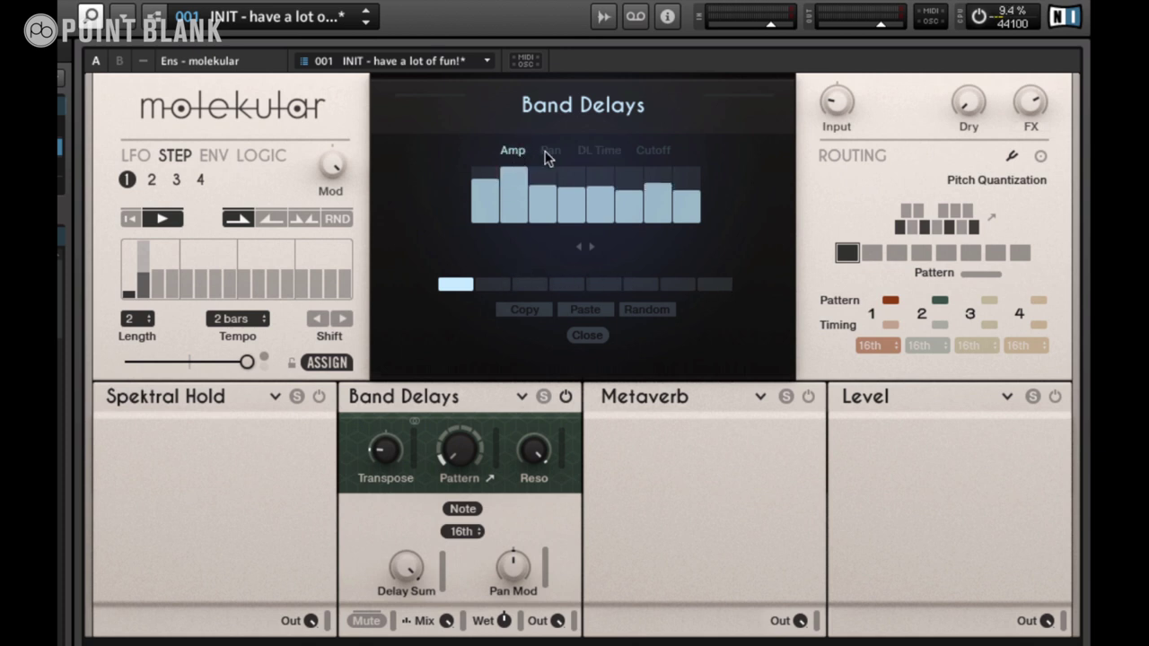
pyautogui.click(548, 152)
pyautogui.click(598, 151)
pyautogui.click(655, 152)
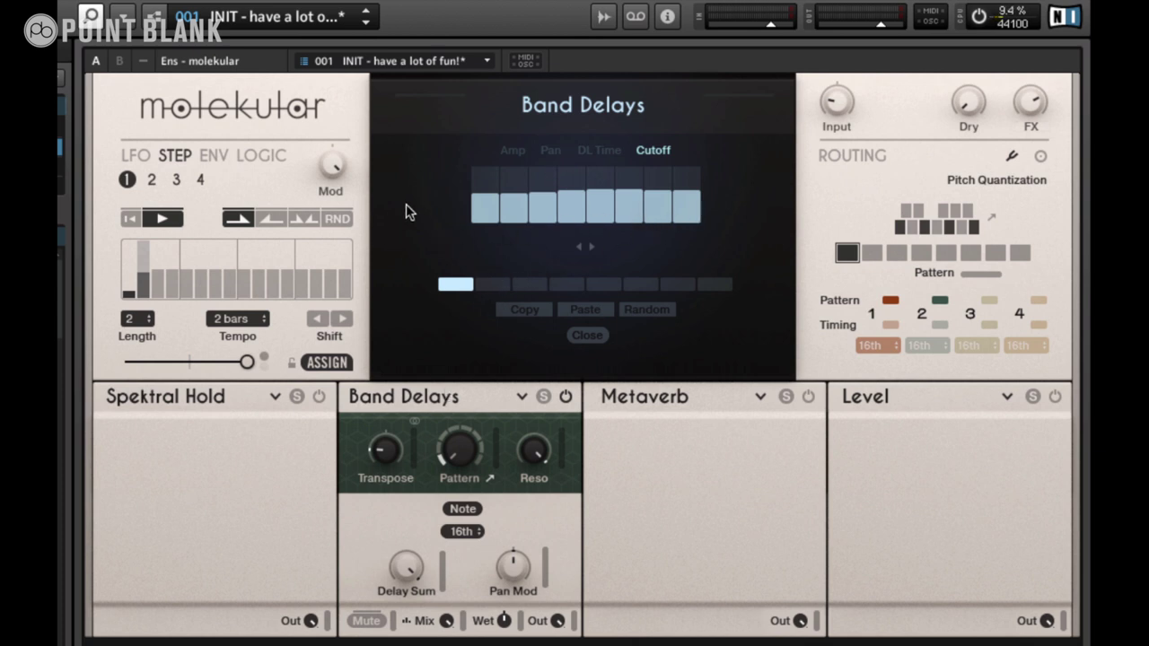
pyautogui.click(513, 150)
pyautogui.moveTo(507, 217)
pyautogui.mouseDown()
pyautogui.moveTo(531, 234)
pyautogui.moveTo(609, 235)
pyautogui.moveTo(702, 212)
pyautogui.moveTo(698, 172)
pyautogui.mouseUp()
pyautogui.click(495, 173)
# - Redraw the Cutoff lane into a falling shape with steps 3 and 4 raised
pyautogui.click(658, 149)
pyautogui.moveTo(494, 204)
pyautogui.mouseDown()
pyautogui.moveTo(493, 175)
pyautogui.moveTo(492, 223)
pyautogui.moveTo(542, 239)
pyautogui.moveTo(648, 228)
pyautogui.moveTo(682, 210)
pyautogui.moveTo(688, 178)
pyautogui.mouseUp()
pyautogui.click(482, 224)
pyautogui.moveTo(483, 186); pyautogui.dragTo(511, 152)
pyautogui.moveTo(513, 210); pyautogui.dragTo(658, 178)
pyautogui.click(653, 150)
pyautogui.moveTo(494, 179)
pyautogui.mouseDown()
pyautogui.moveTo(556, 208)
pyautogui.moveTo(649, 191)
pyautogui.mouseUp()
pyautogui.click(548, 195)
pyautogui.click(568, 175)
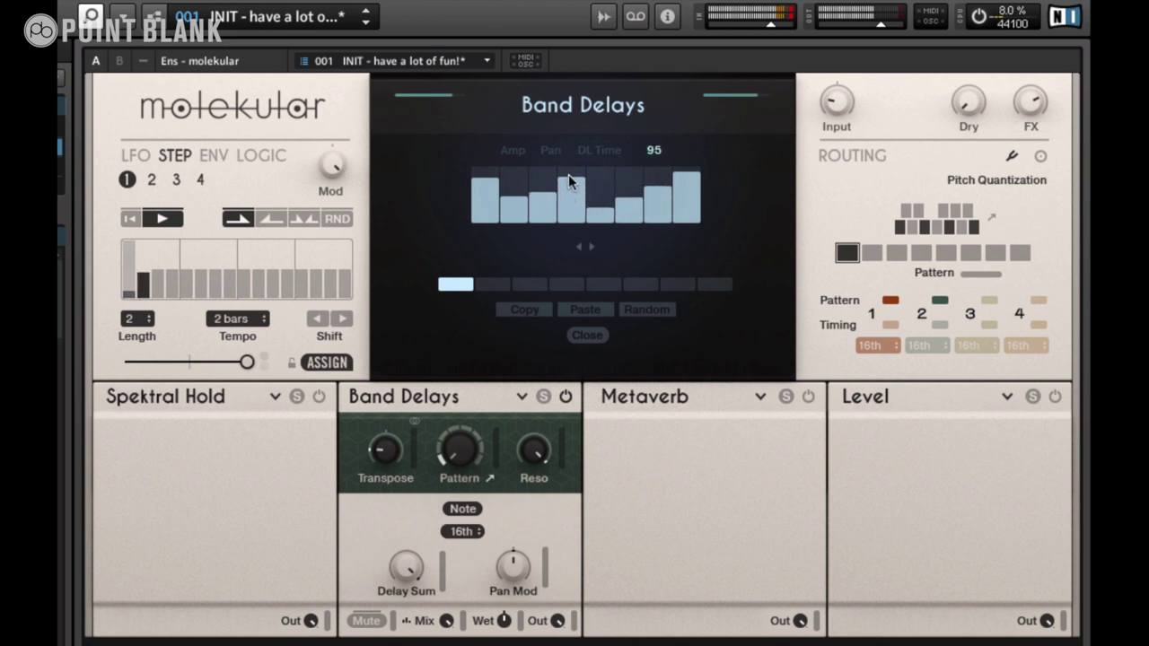
# - Lower Pan step 6, raise Pan step 7, and pull DL Time step 1 to 0
pyautogui.click(550, 150)
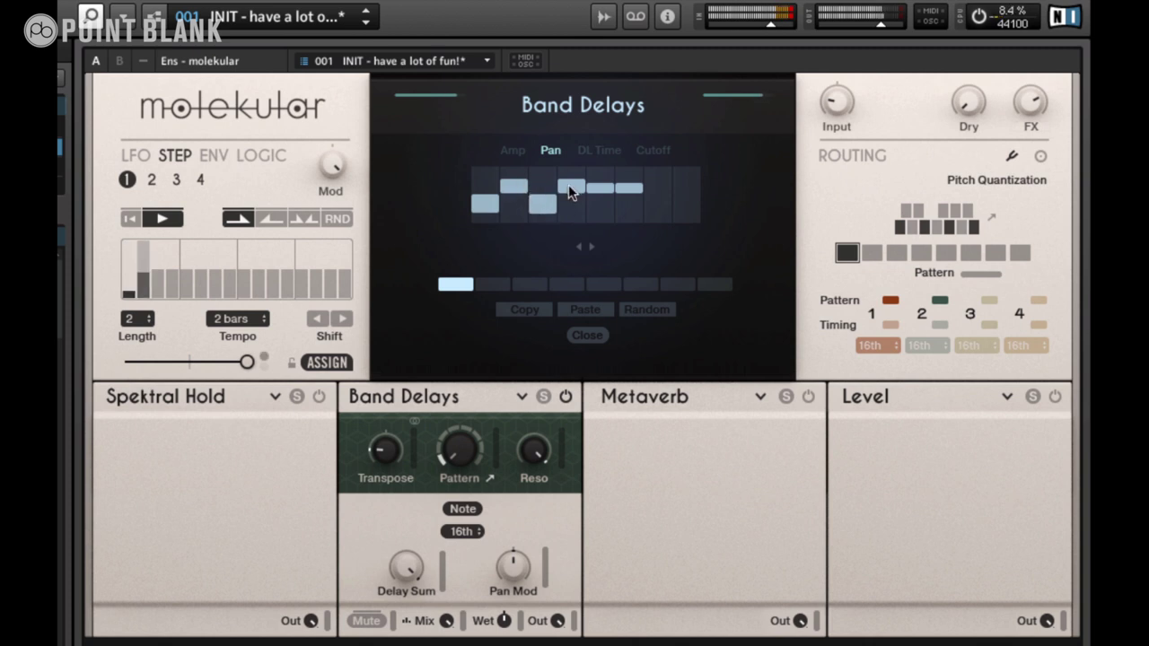
pyautogui.moveTo(588, 170)
pyautogui.mouseDown()
pyautogui.moveTo(607, 213)
pyautogui.moveTo(632, 170)
pyautogui.mouseUp()
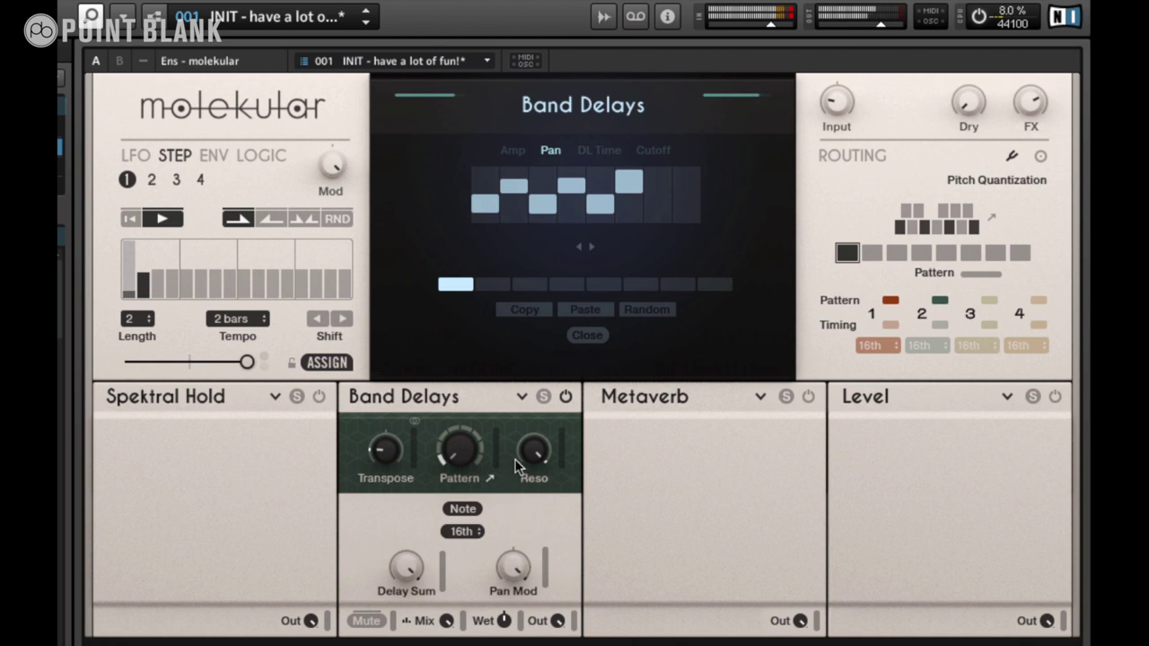
pyautogui.click(602, 151)
pyautogui.moveTo(485, 198)
pyautogui.mouseDown()
pyautogui.moveTo(514, 170)
pyautogui.moveTo(543, 213)
pyautogui.moveTo(564, 205)
pyautogui.moveTo(572, 166)
pyautogui.moveTo(597, 218)
pyautogui.moveTo(626, 209)
pyautogui.moveTo(639, 182)
pyautogui.moveTo(648, 216)
pyautogui.mouseUp()
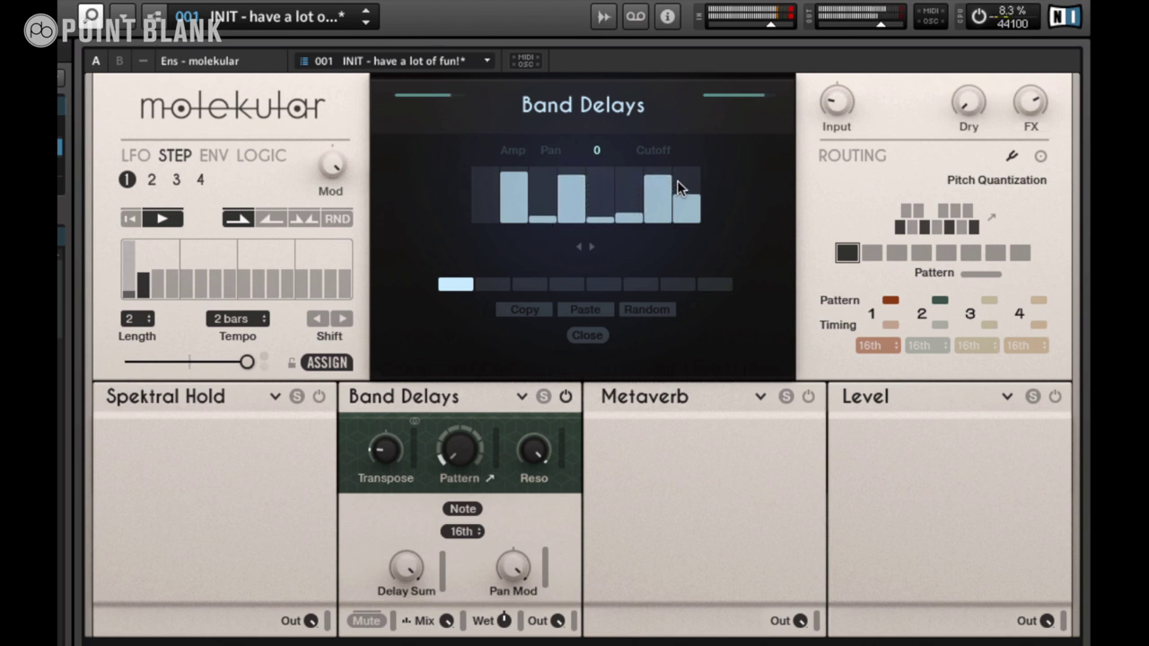
# - Sync the Band Delays delay time to 8th notes, lower Delay Sum, and select pattern slot 2
pyautogui.click(467, 509)
pyautogui.click(466, 509)
pyautogui.click(466, 509)
pyautogui.moveTo(463, 534); pyautogui.dragTo(463, 598)
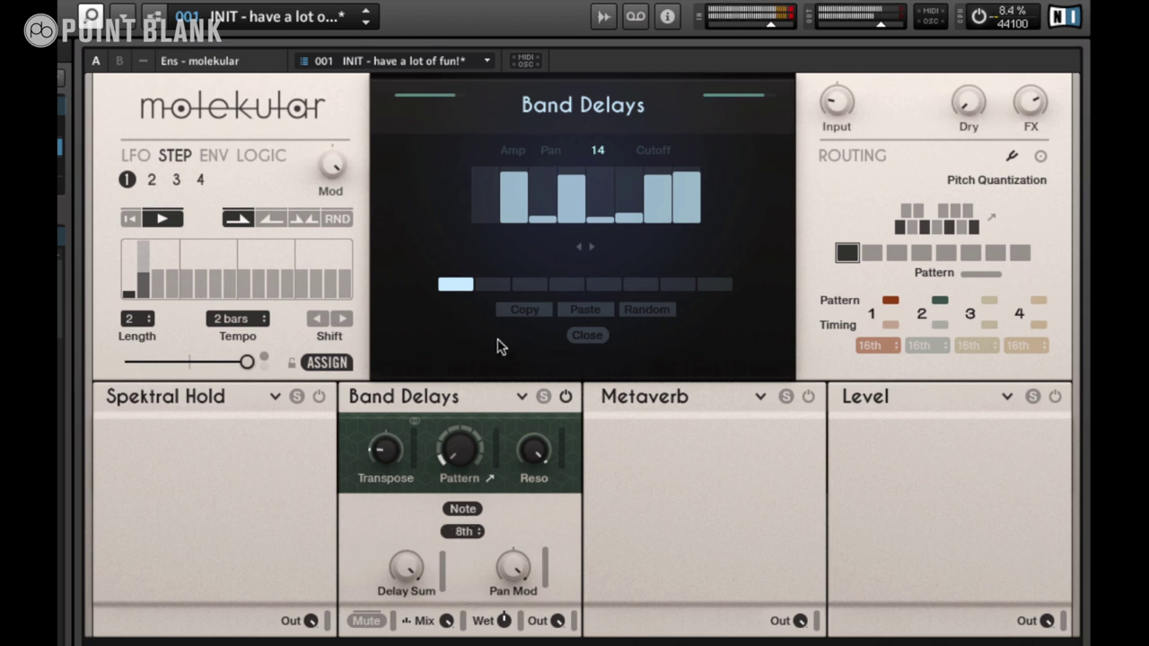
pyautogui.moveTo(405, 566); pyautogui.dragTo(434, 599)
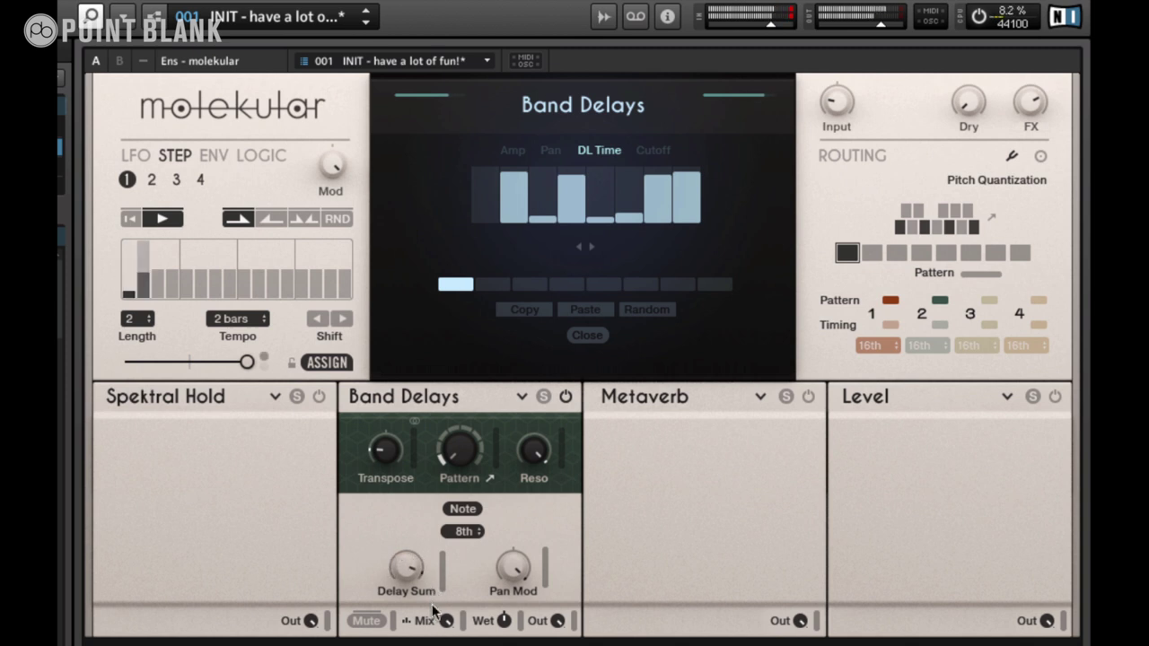
pyautogui.click(492, 285)
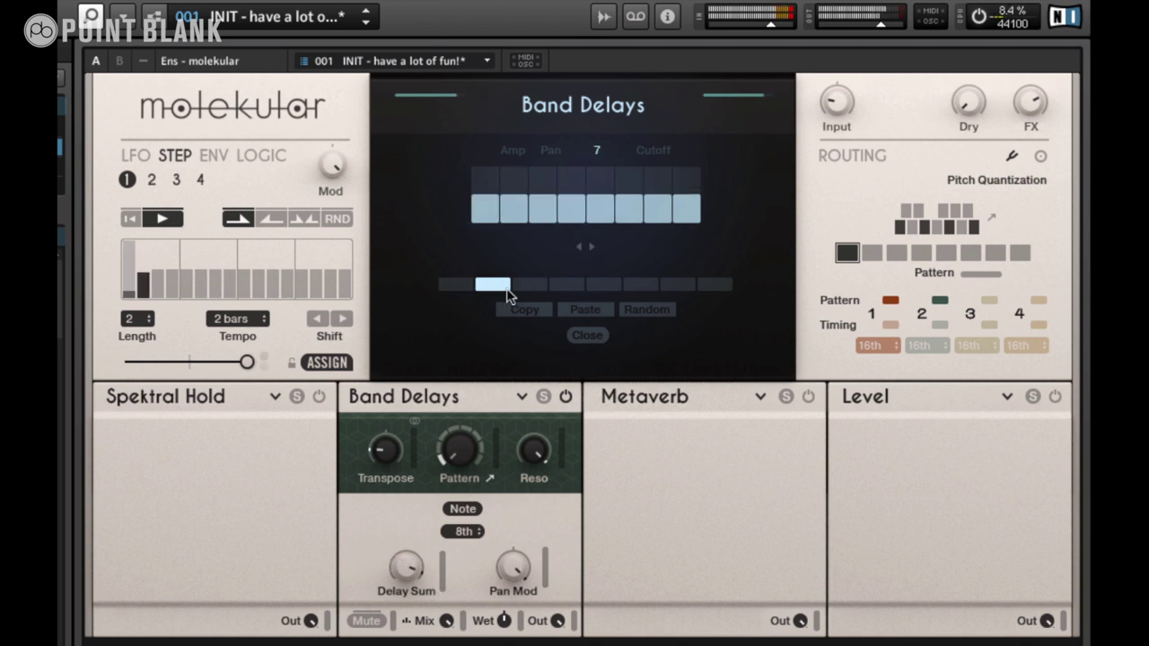
# - Paste the copied pattern into slot 2 and draw new Amp levels across all eight steps
pyautogui.click(456, 285)
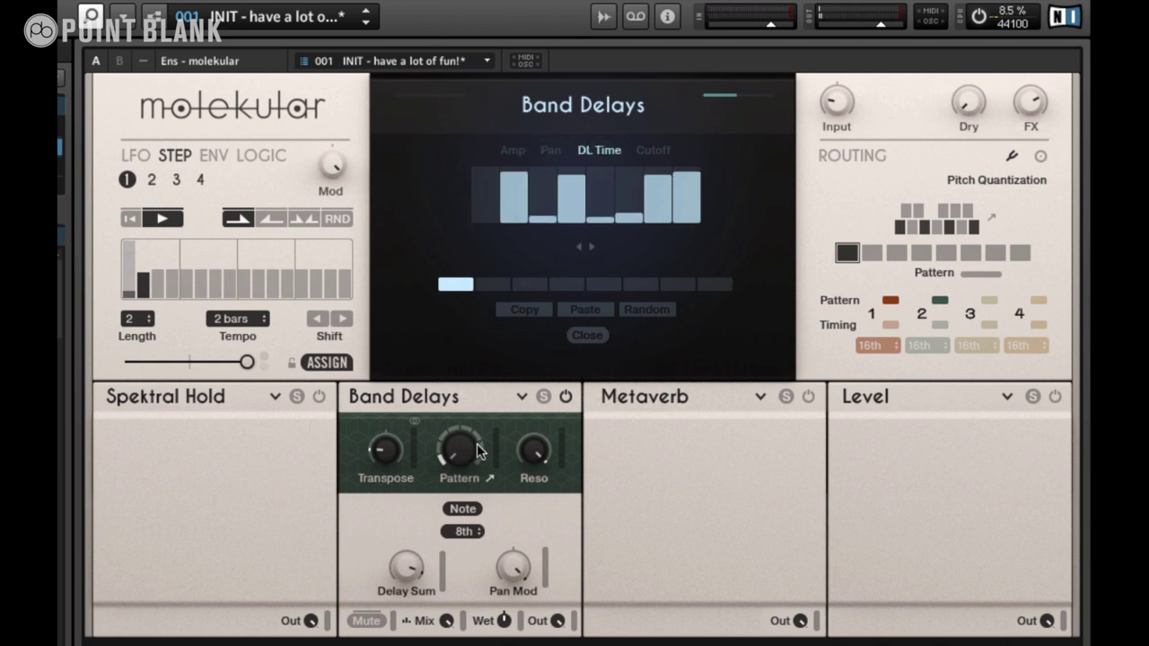
pyautogui.click(491, 287)
pyautogui.click(581, 309)
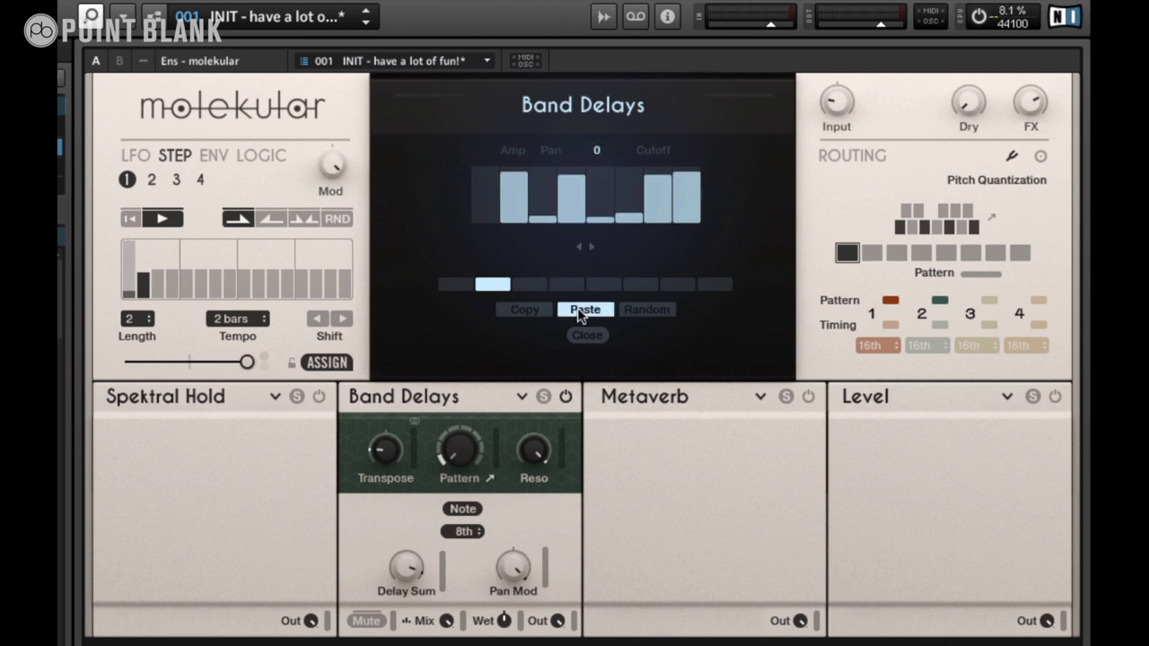
pyautogui.click(511, 152)
pyautogui.moveTo(497, 196)
pyautogui.mouseDown()
pyautogui.moveTo(496, 156)
pyautogui.moveTo(558, 201)
pyautogui.moveTo(691, 186)
pyautogui.mouseUp()
# - Draw rising, evened-out Cutoff steps and repaint the Pan values for all steps
pyautogui.click(648, 151)
pyautogui.moveTo(481, 207)
pyautogui.mouseDown()
pyautogui.moveTo(524, 220)
pyautogui.moveTo(616, 208)
pyautogui.moveTo(696, 180)
pyautogui.mouseUp()
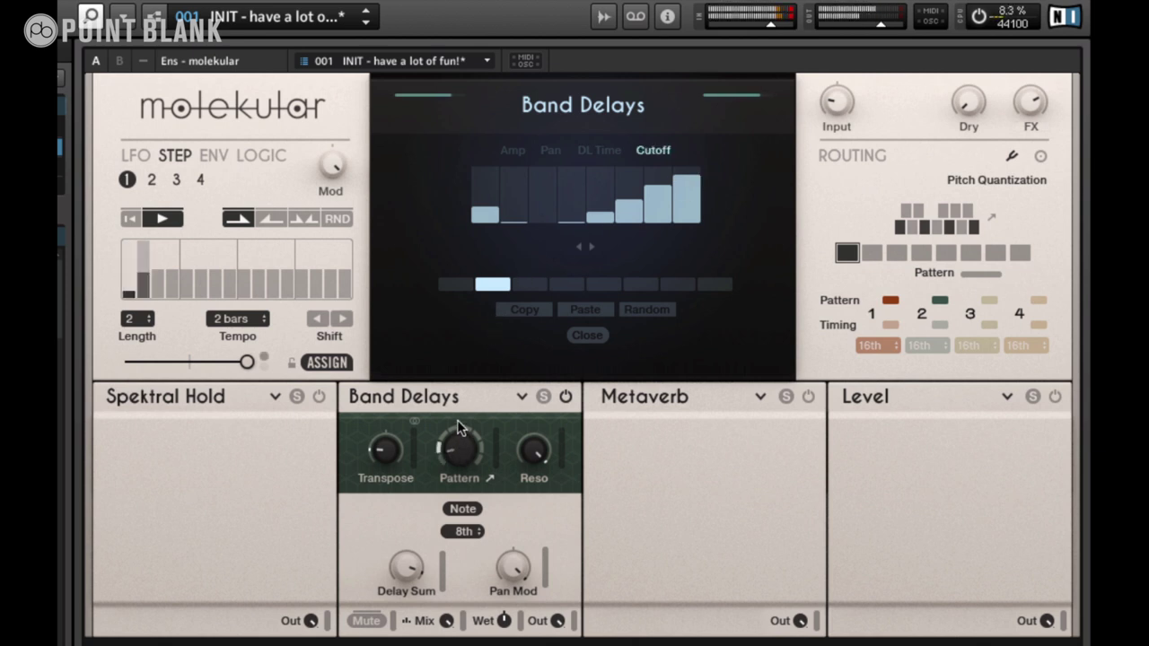
pyautogui.moveTo(652, 180)
pyautogui.mouseDown()
pyautogui.moveTo(516, 183)
pyautogui.moveTo(484, 169)
pyautogui.moveTo(656, 185)
pyautogui.moveTo(697, 181)
pyautogui.mouseUp()
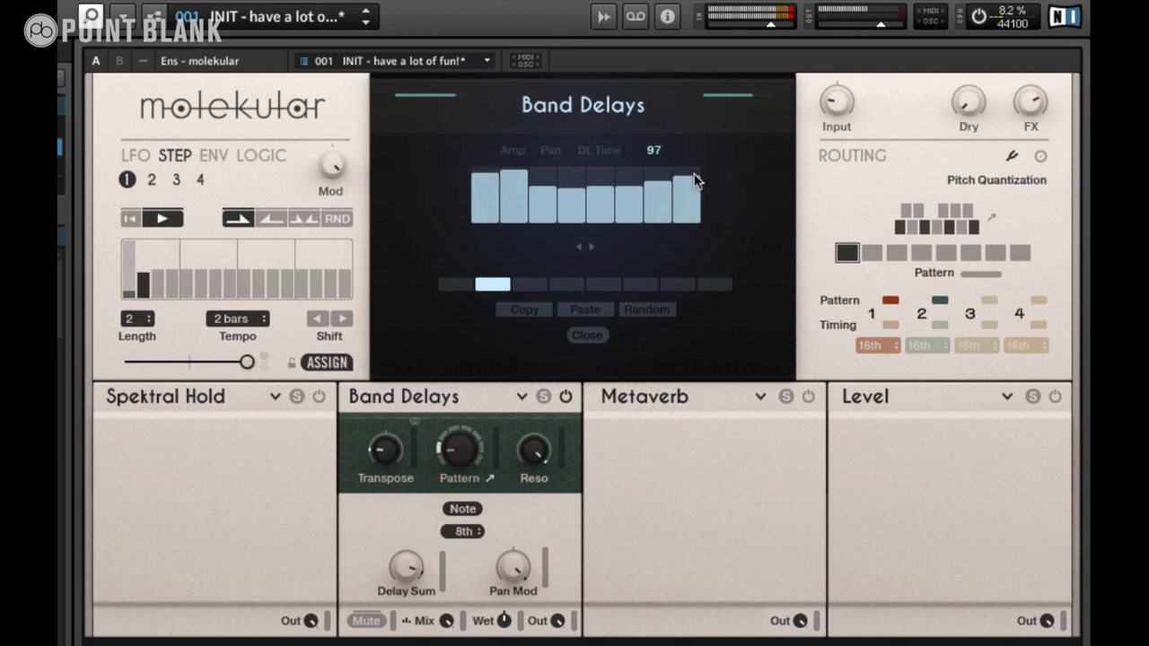
pyautogui.click(550, 151)
pyautogui.click(599, 152)
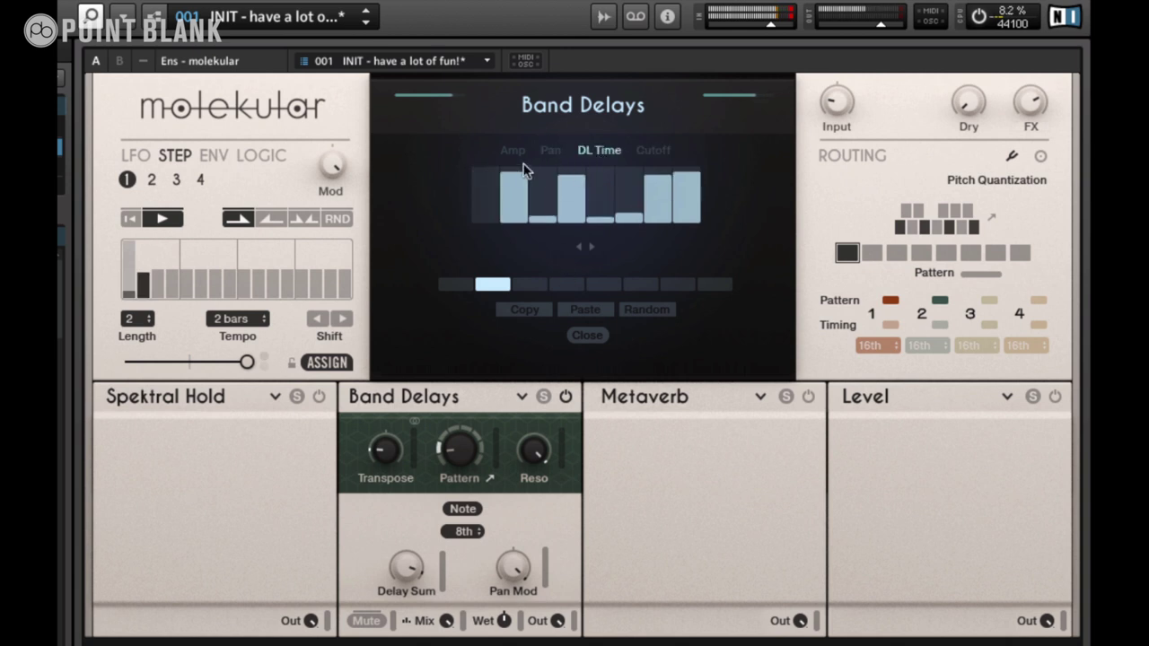
pyautogui.click(512, 151)
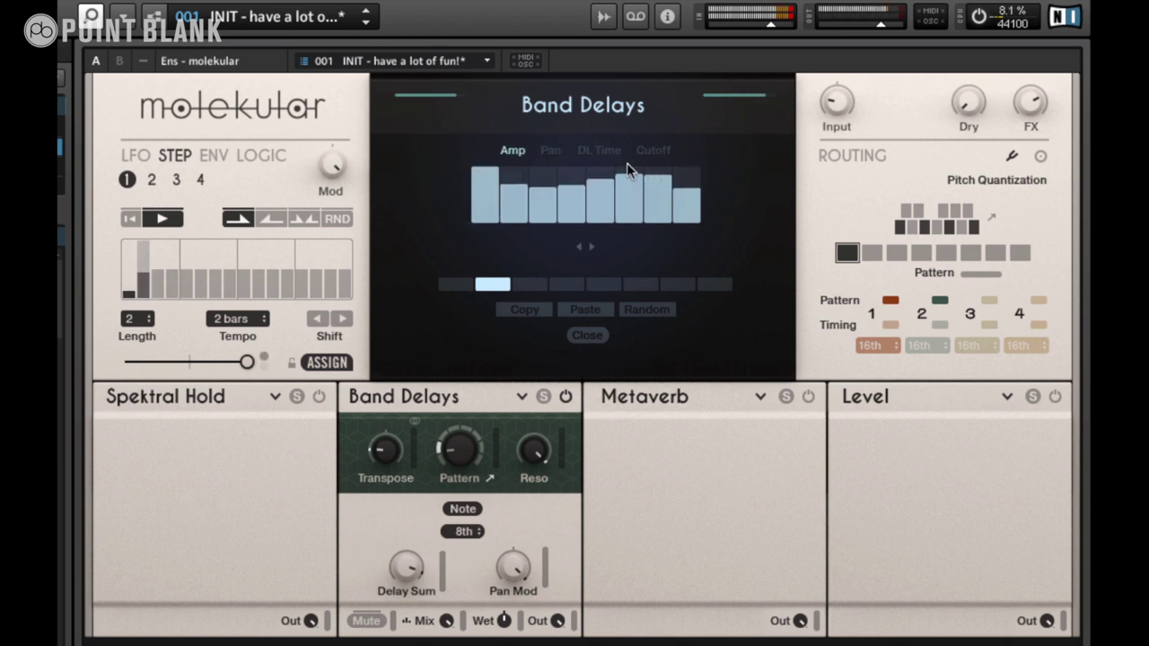
pyautogui.click(551, 151)
pyautogui.moveTo(589, 190)
pyautogui.mouseDown()
pyautogui.moveTo(648, 167)
pyautogui.moveTo(692, 193)
pyautogui.mouseUp()
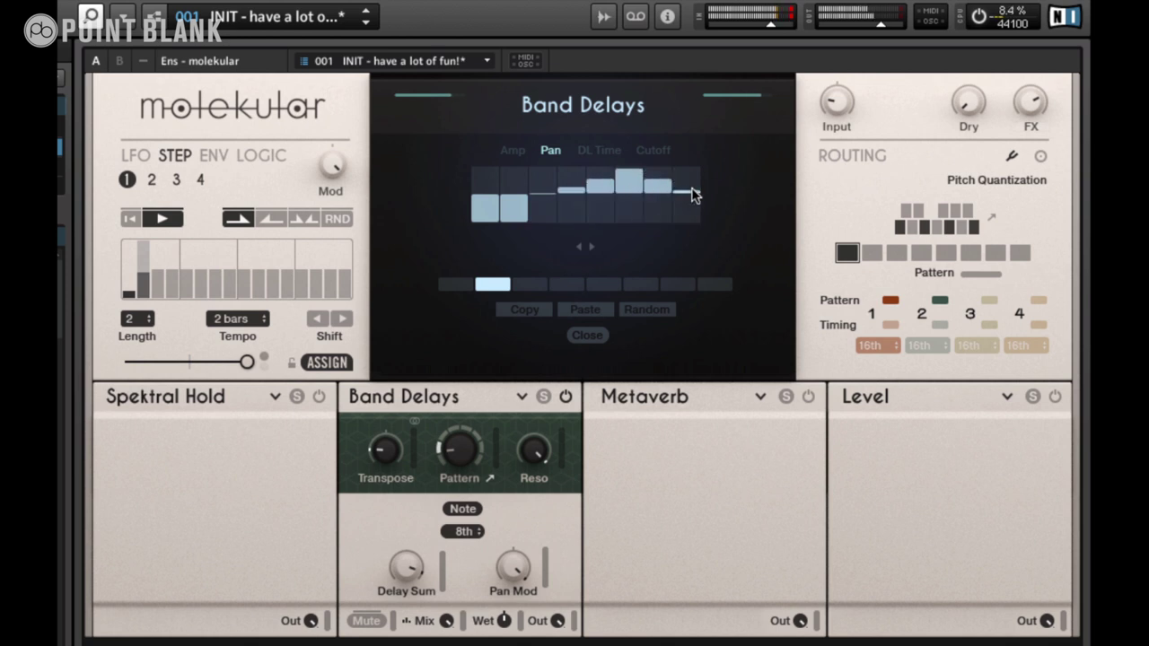
pyautogui.moveTo(513, 204)
pyautogui.mouseDown()
pyautogui.moveTo(480, 188)
pyautogui.moveTo(489, 191)
pyautogui.mouseUp()
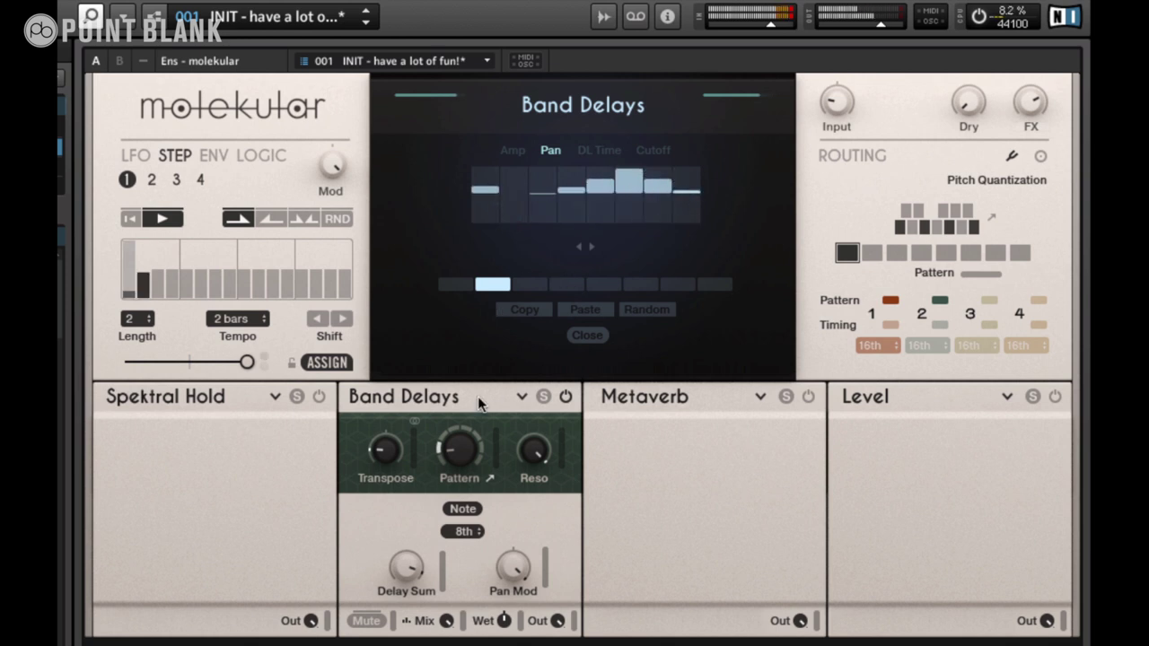
# - Select pattern slot 3 and show the four-slot routing overview
pyautogui.click(520, 284)
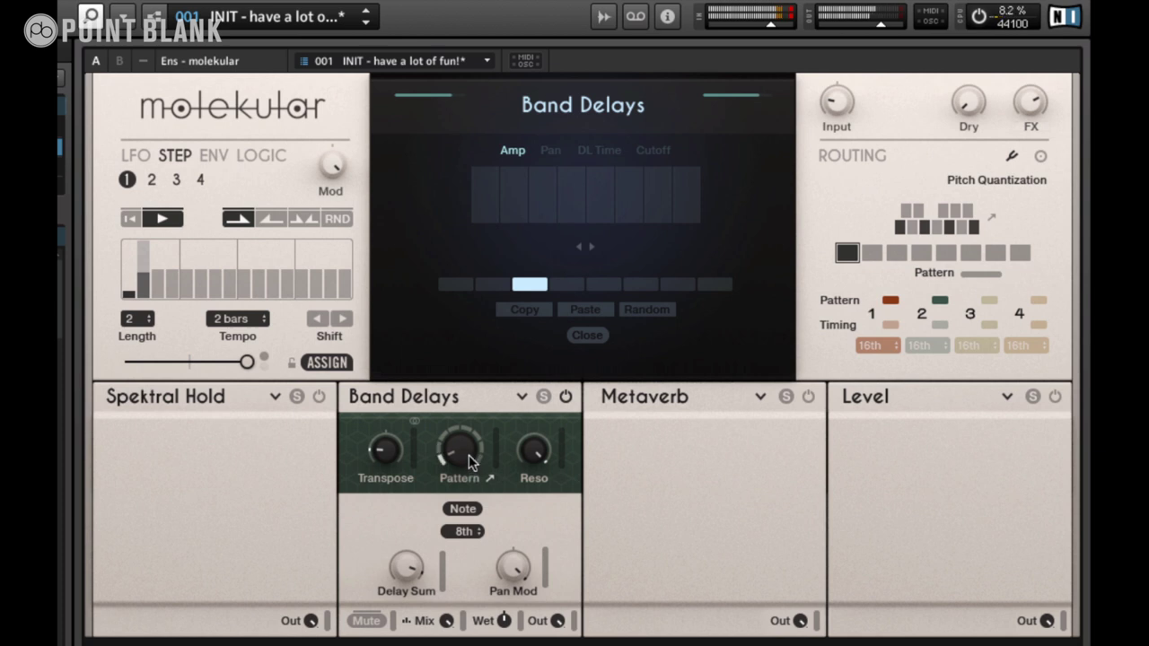
pyautogui.moveTo(383, 444)
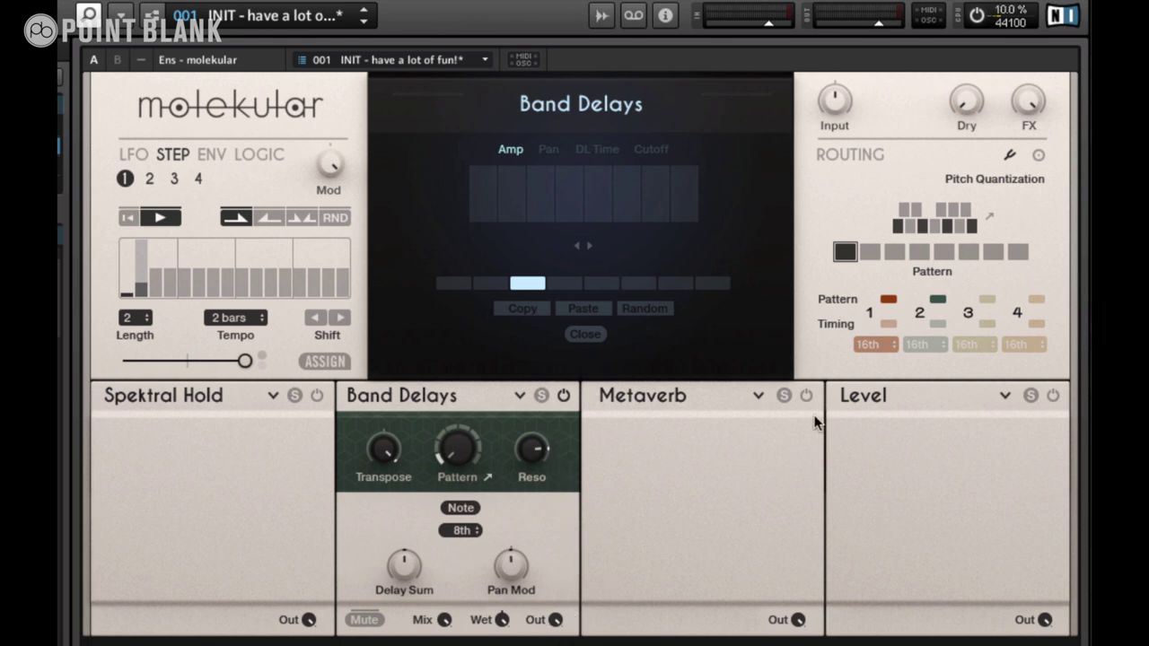
pyautogui.click(851, 153)
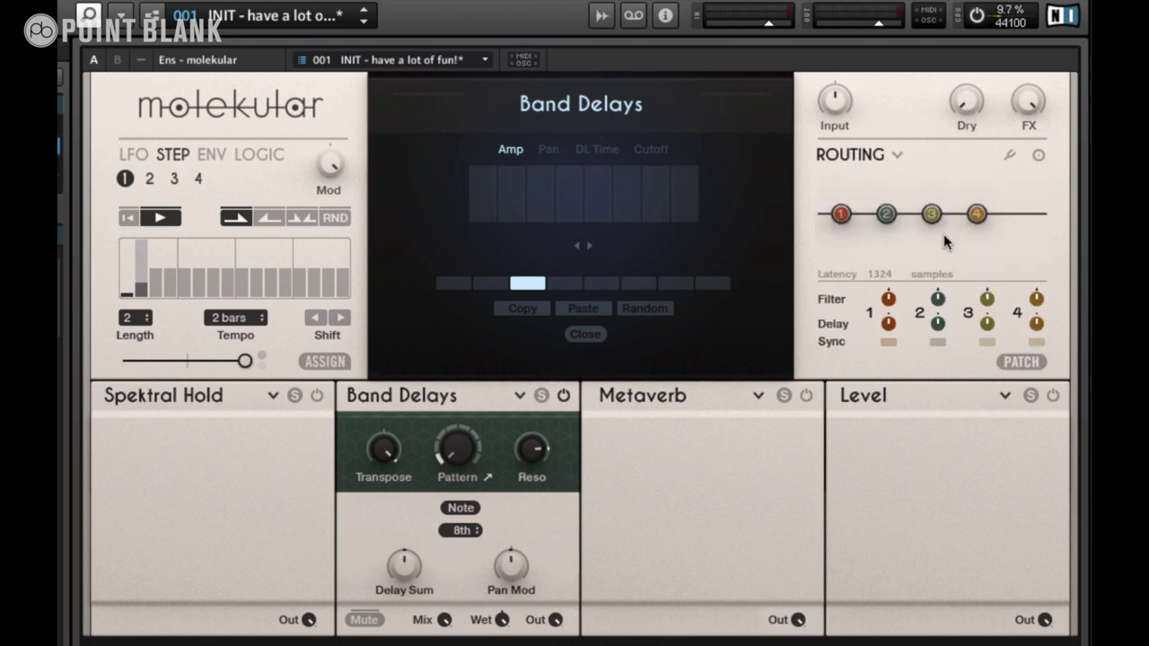
# - In the patch routing editor, reposition the send and return points between slots
pyautogui.click(1020, 362)
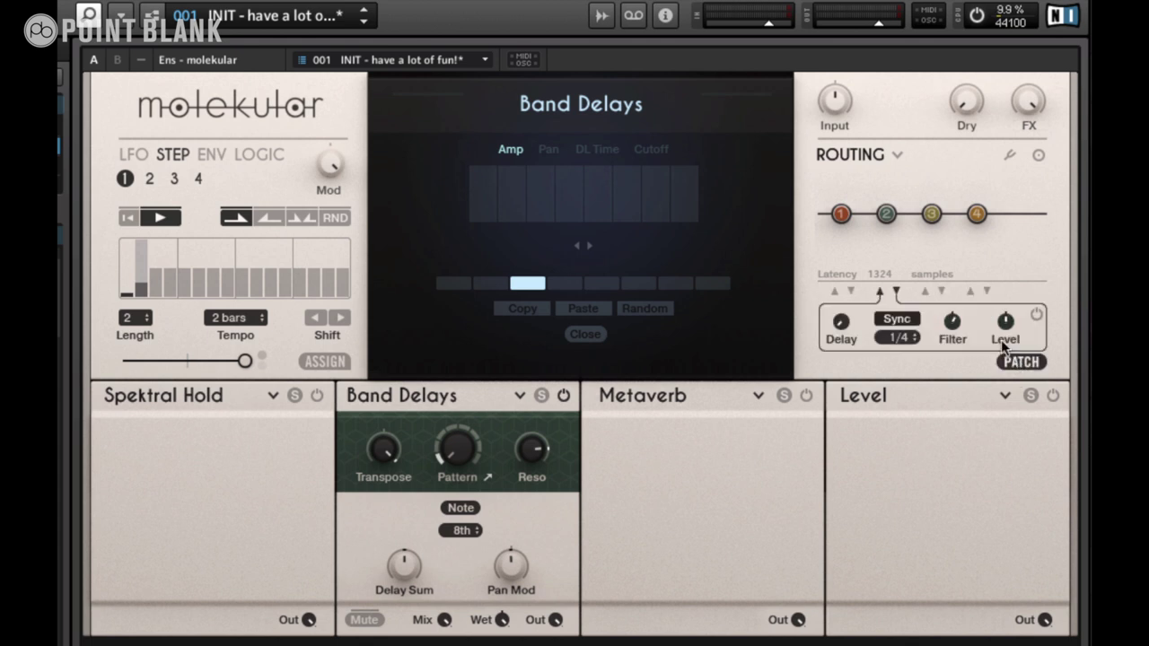
pyautogui.click(942, 289)
pyautogui.click(834, 290)
pyautogui.click(896, 290)
pyautogui.click(878, 291)
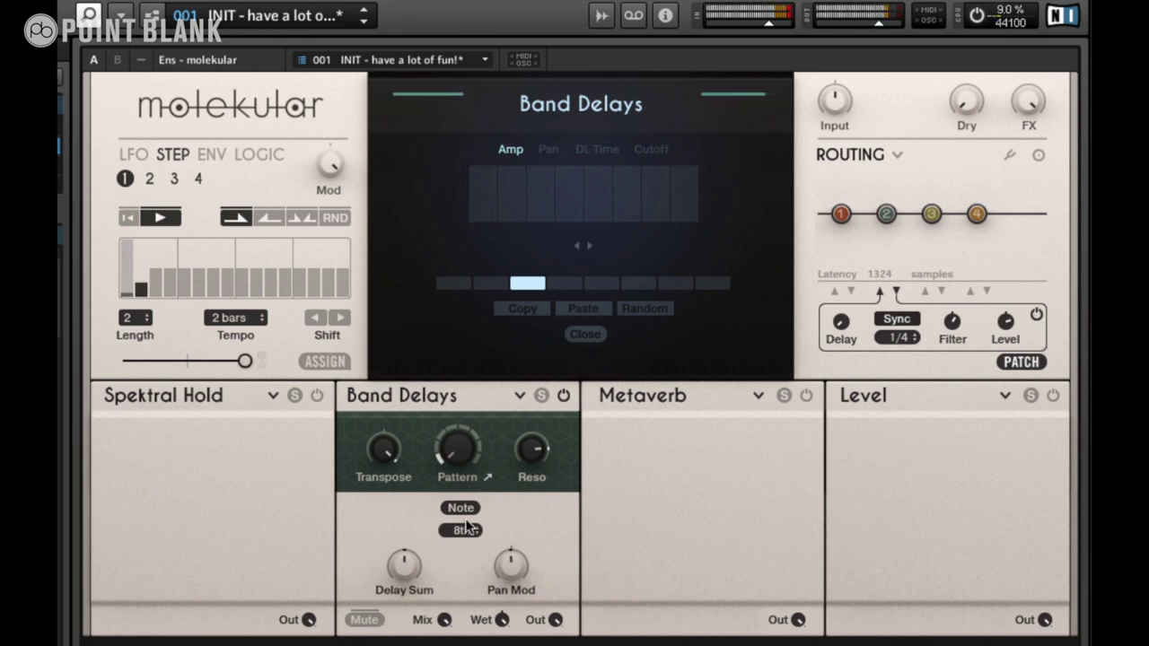
# - Transpose Band Delays down from 34 to -7 and switch off the routing delay section
pyautogui.moveTo(391, 461)
pyautogui.moveTo(392, 461)
pyautogui.mouseDown()
pyautogui.moveTo(382, 493)
pyautogui.moveTo(392, 453)
pyautogui.moveTo(402, 497)
pyautogui.moveTo(398, 451)
pyautogui.mouseUp()
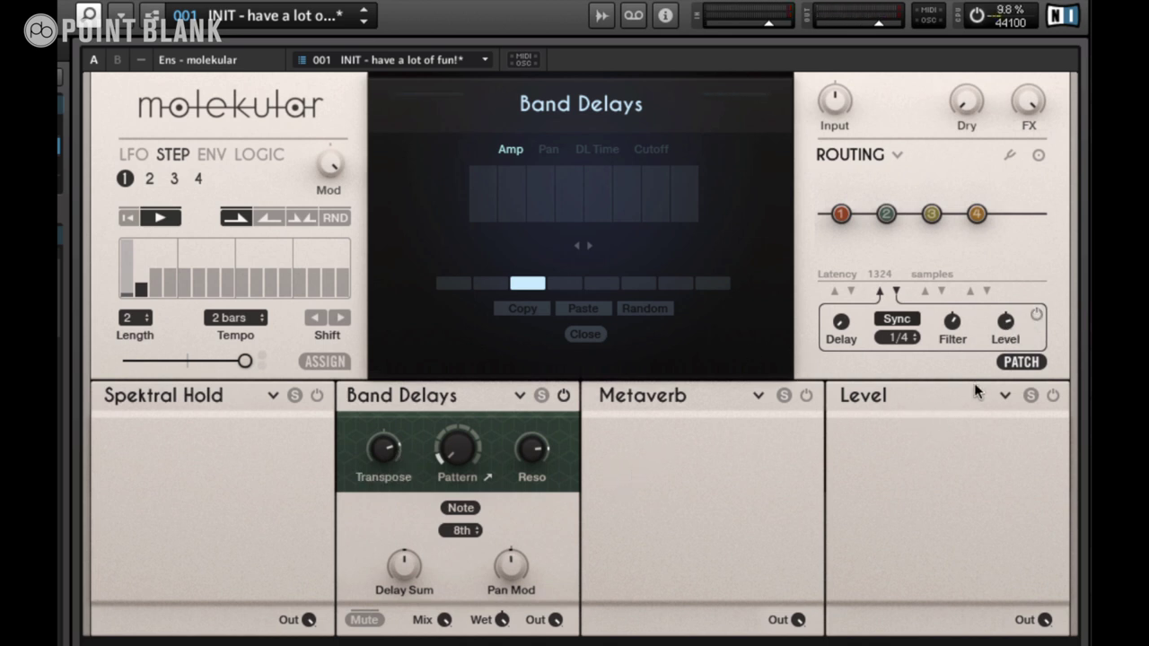
pyautogui.click(1037, 317)
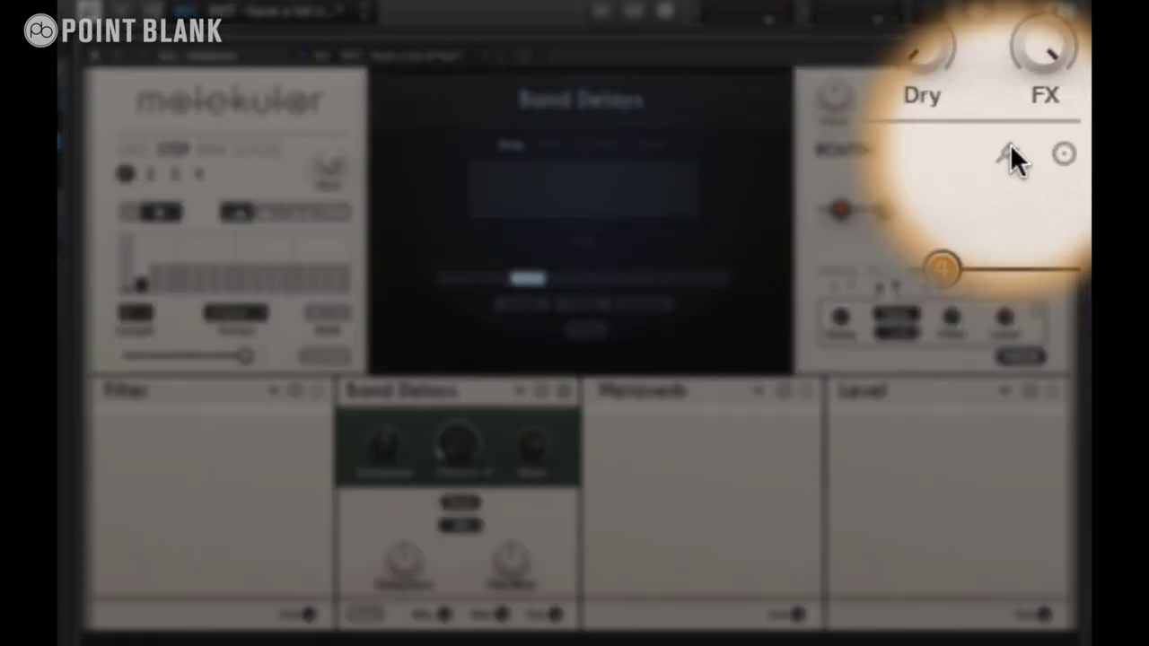
# - Return to the pitch quantization settings and set Band Delays Transpose to -5
pyautogui.click(1009, 150)
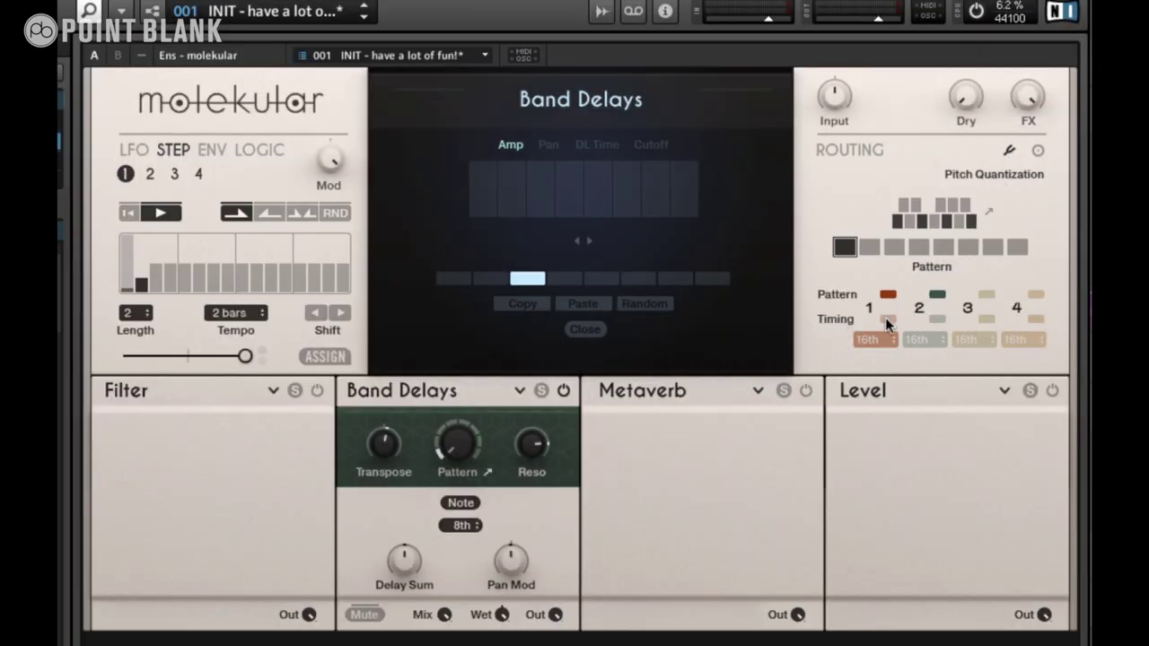
pyautogui.scroll(-9, 398, 458)
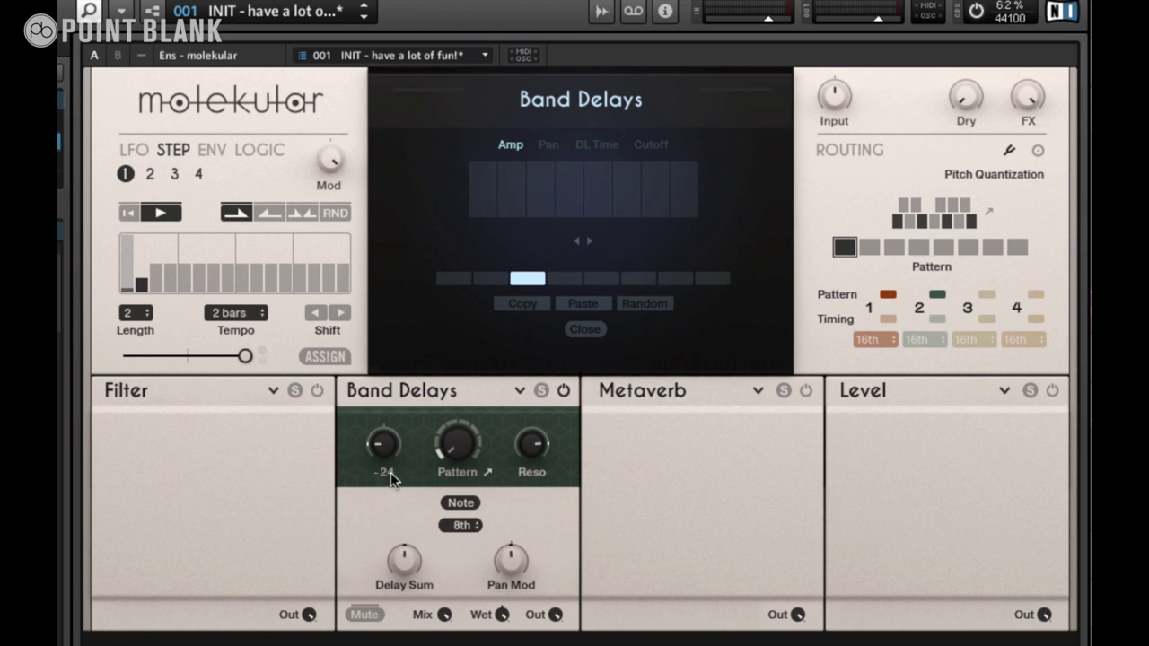
pyautogui.scroll(14, 397, 459)
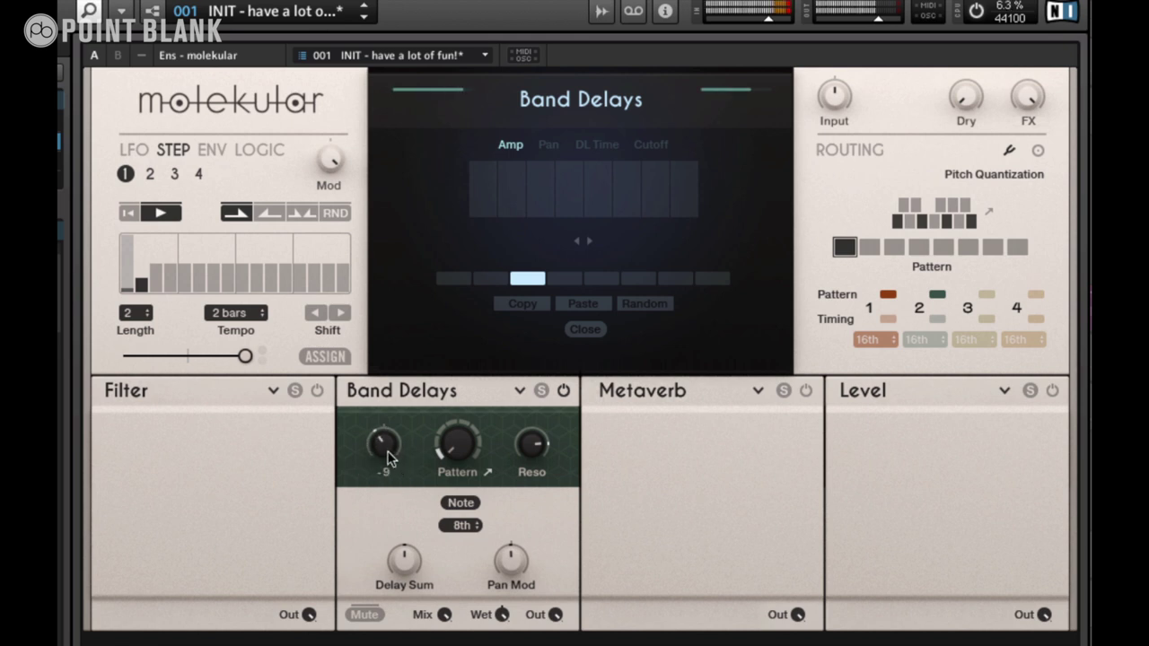
pyautogui.moveTo(384, 433); pyautogui.dragTo(395, 499)
pyautogui.moveTo(398, 547); pyautogui.dragTo(397, 552)
# - Set pattern 2's timing to 2nd and bring Band Delays Transpose down to -13
pyautogui.moveTo(384, 449); pyautogui.dragTo(395, 403)
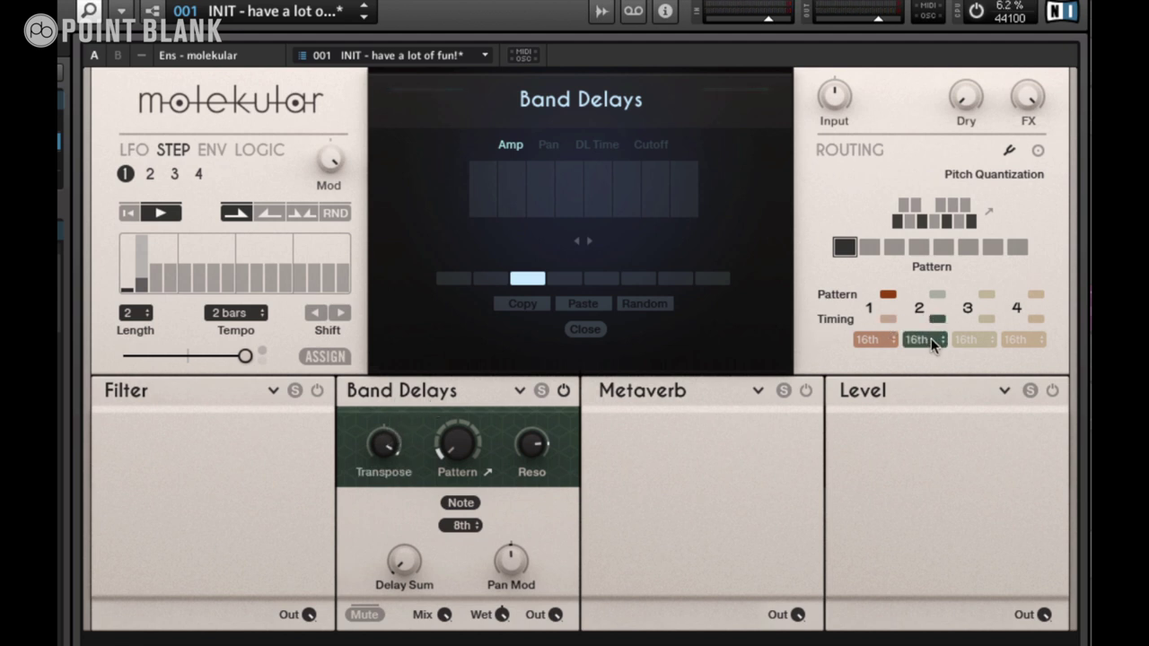
pyautogui.moveTo(928, 390); pyautogui.dragTo(932, 489)
pyautogui.moveTo(385, 447); pyautogui.dragTo(403, 490)
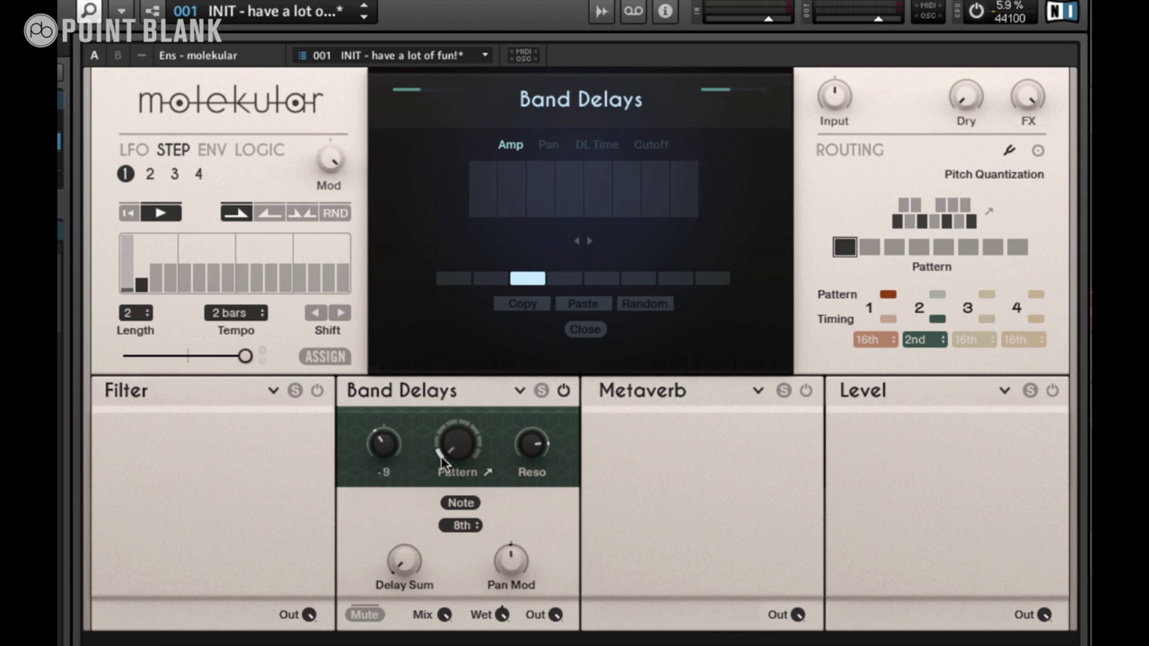